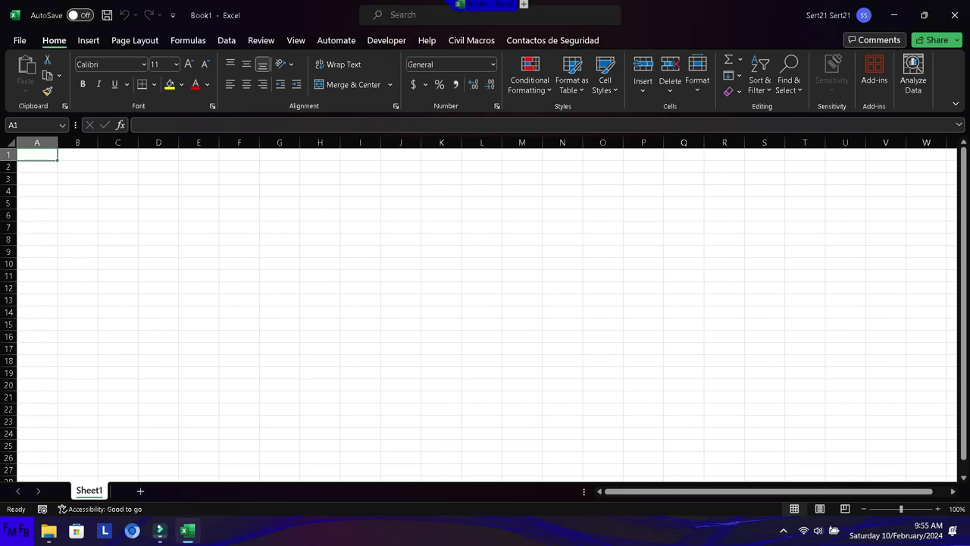
- Leave A1 empty and enter the header Country/País in A2
type("C")
key("BackSpace")
key("Escape")
key("Return")
type("Coun")
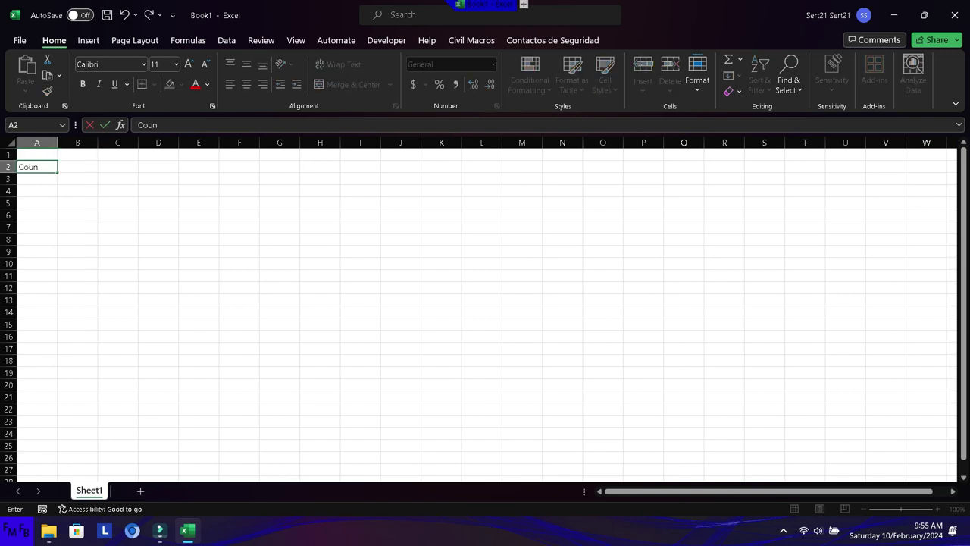
type("try/P")
type("aís")
- Merge and centre B1:C1 and enter the title Sales/Ventas
left_click_drag(77, 154, 118, 154)
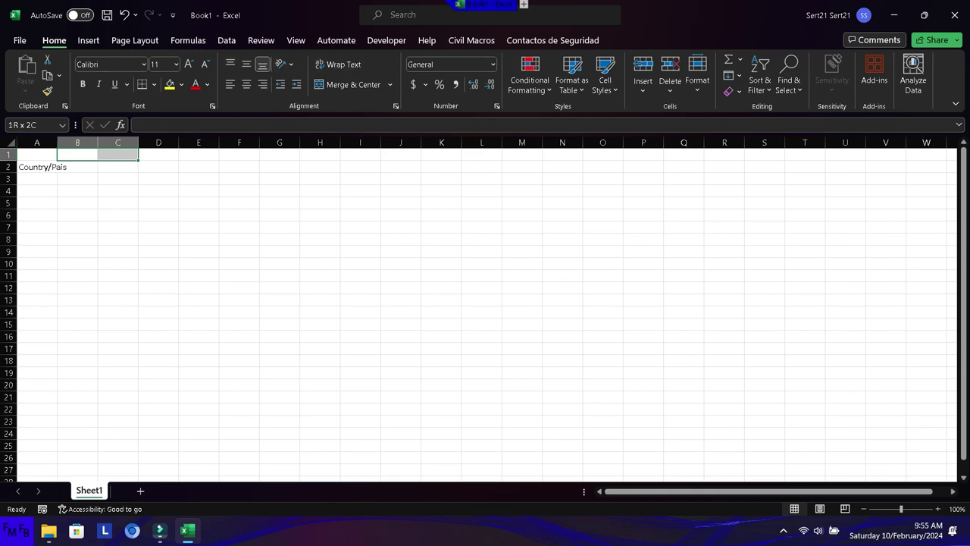
left_click(348, 84)
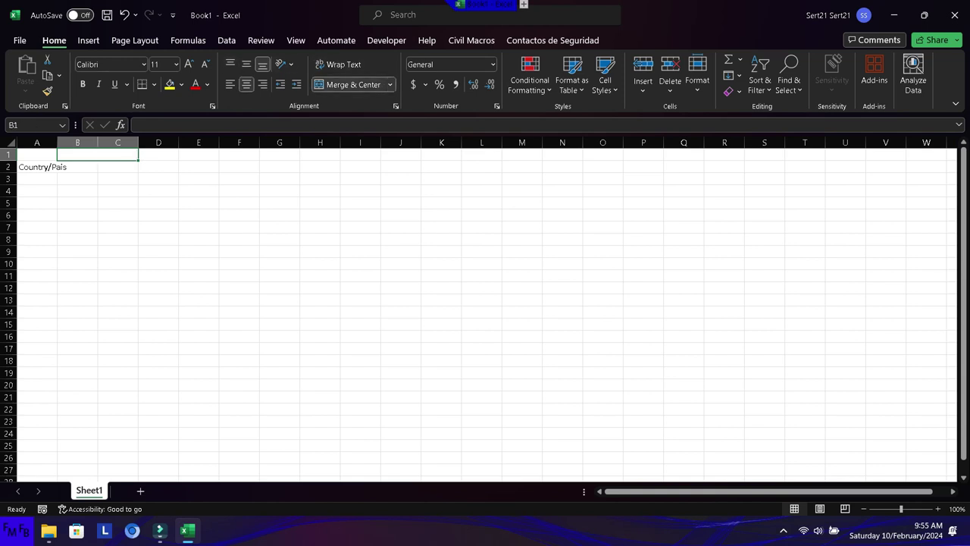
type("Sales/Ventas")
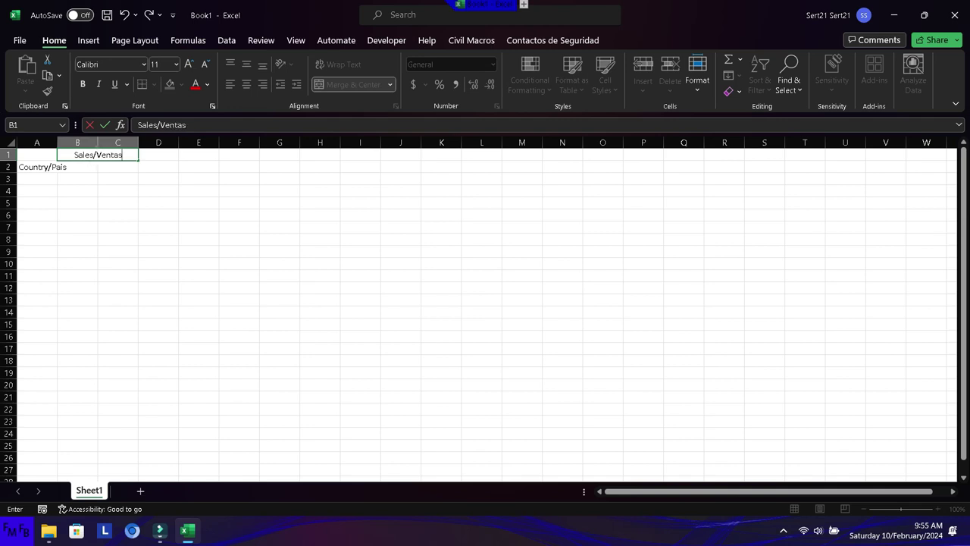
key("Return")
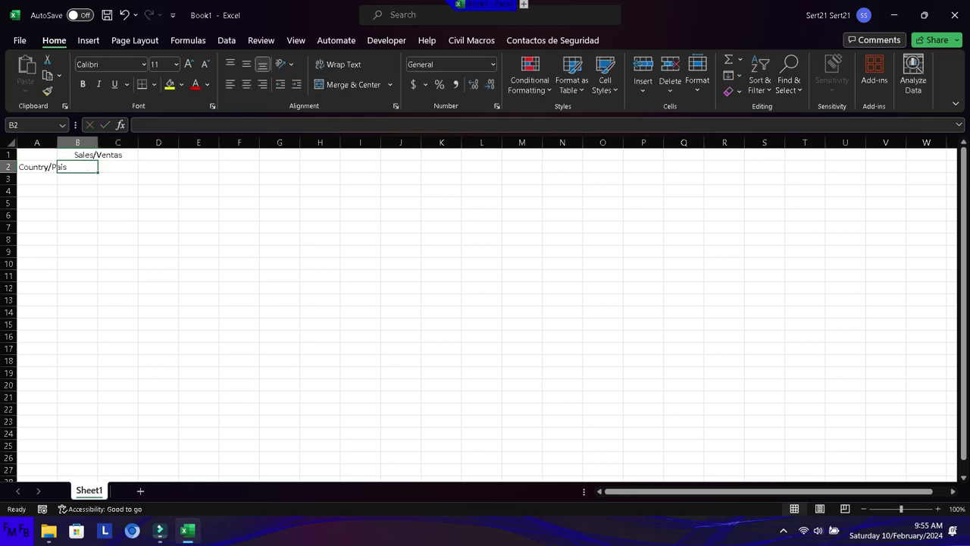
- Enter the month headers Jan/Ene in B2 and Feb in C2
type("Jan/Ene")
key("ctrl+Return")
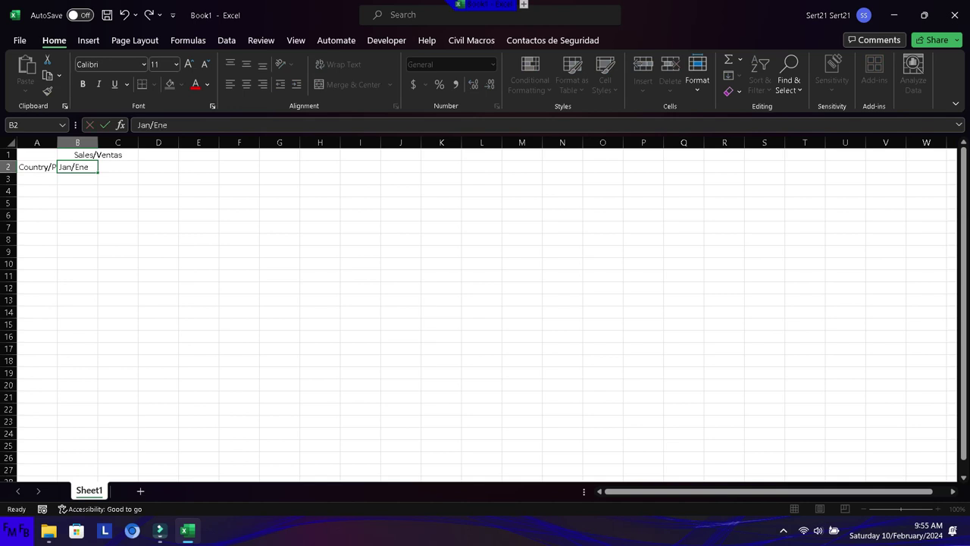
key("Tab")
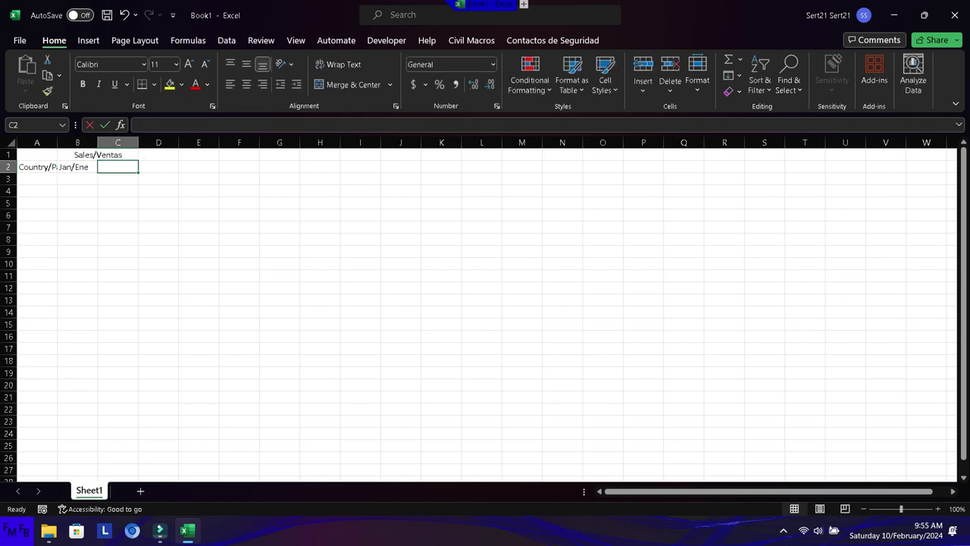
type("Feb")
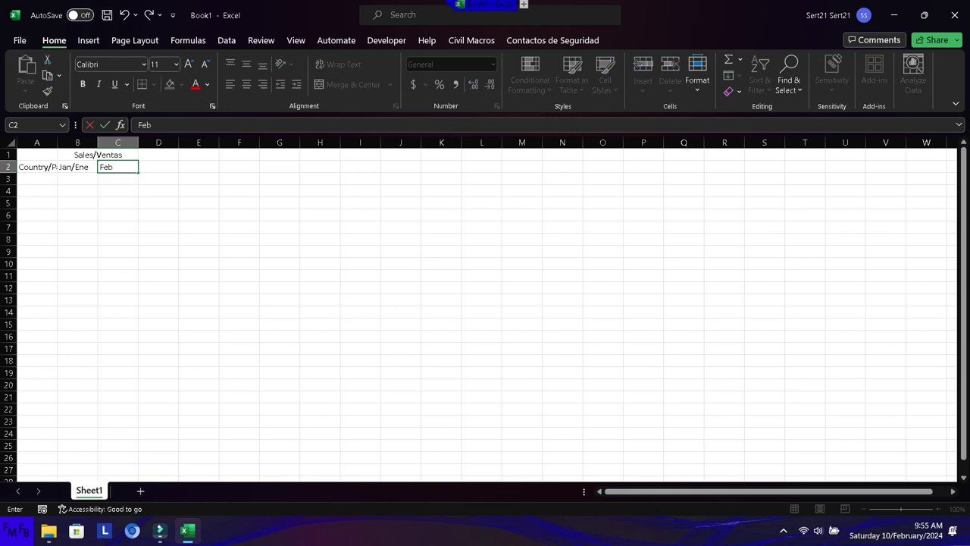
key("Return")
key("Left")
key("Left")
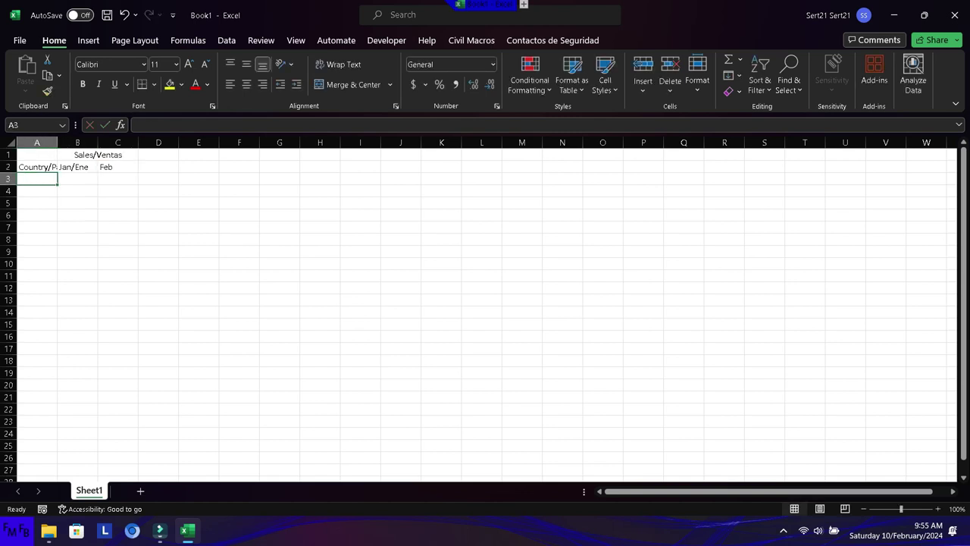
- List Honduras, El Salvador, Guatemala, Nicaragua, Costa Rica and Panama in A3:A8
type("Honduras")
key("Return")
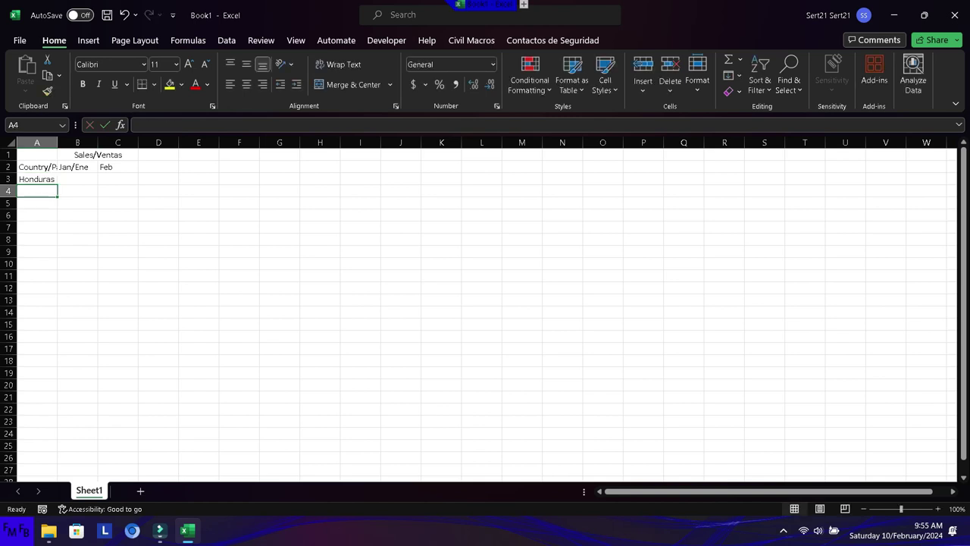
type("El Salvador")
key("Return")
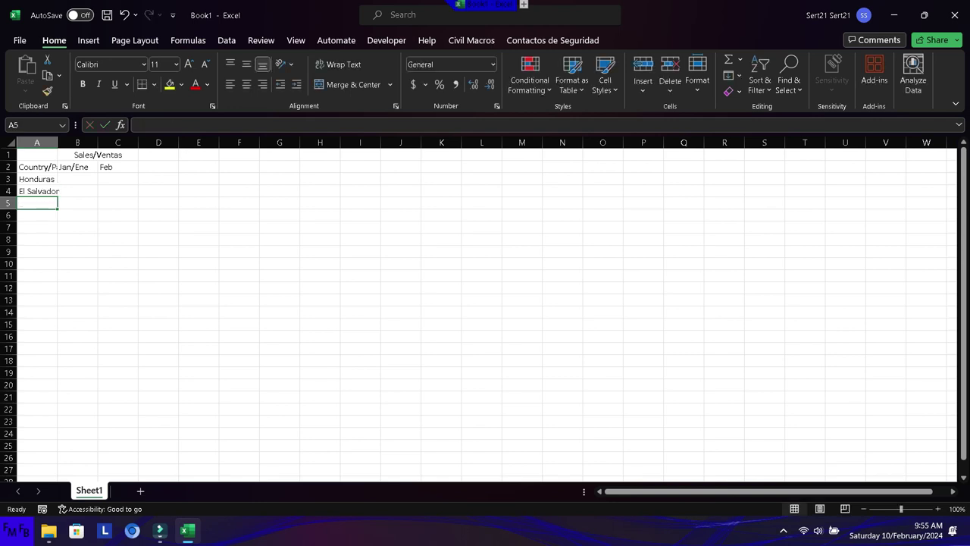
type("Guatemala")
key("Return")
type("Nicaragua")
key("Return")
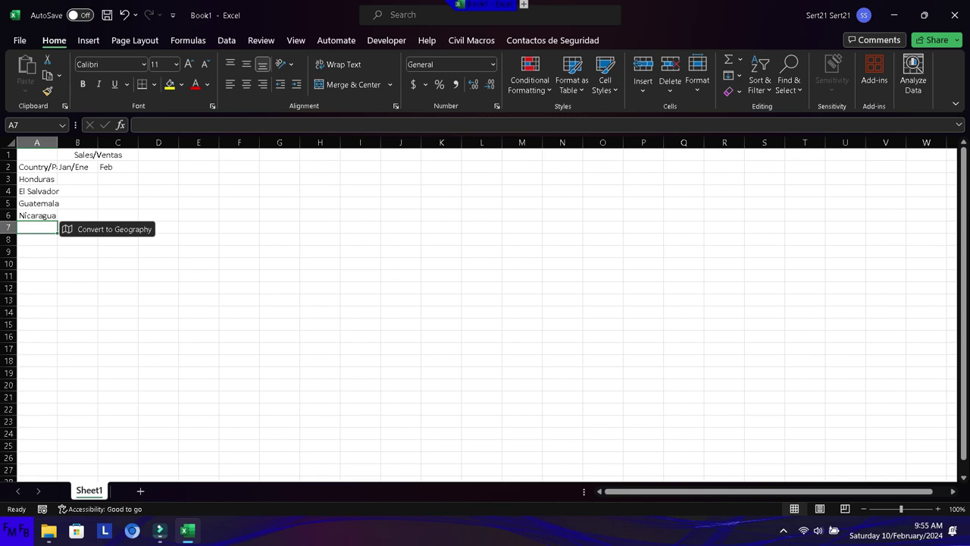
type("Costa Rica")
key("Return")
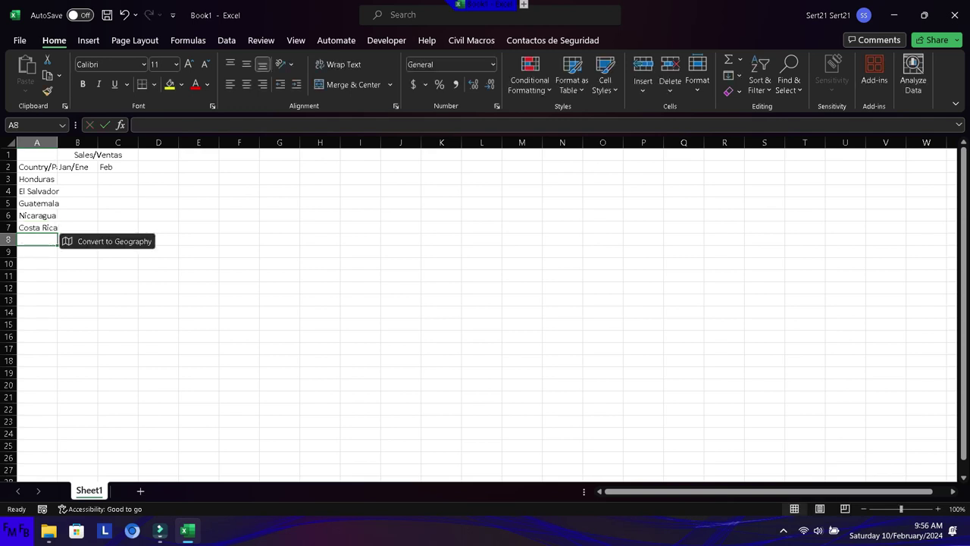
type("Panama")
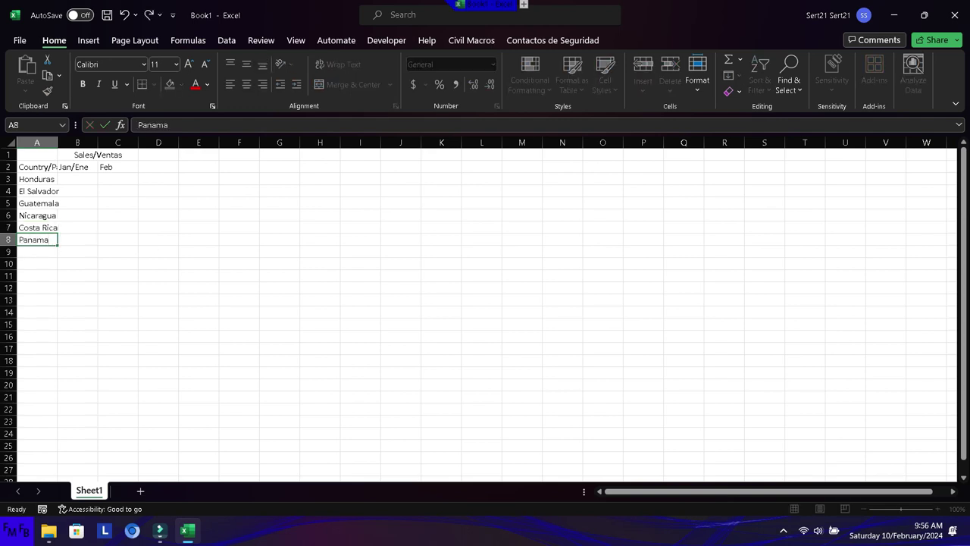
key("Return")
- Continue with Mexico, Colombia, Ecuador, Argentina and Brazil in A9:A13
type("Mexico")
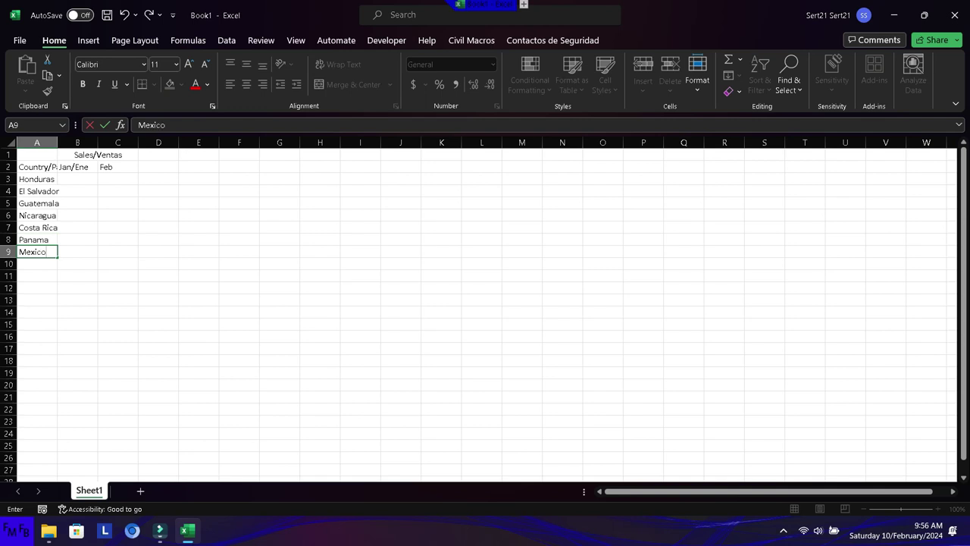
key("Return")
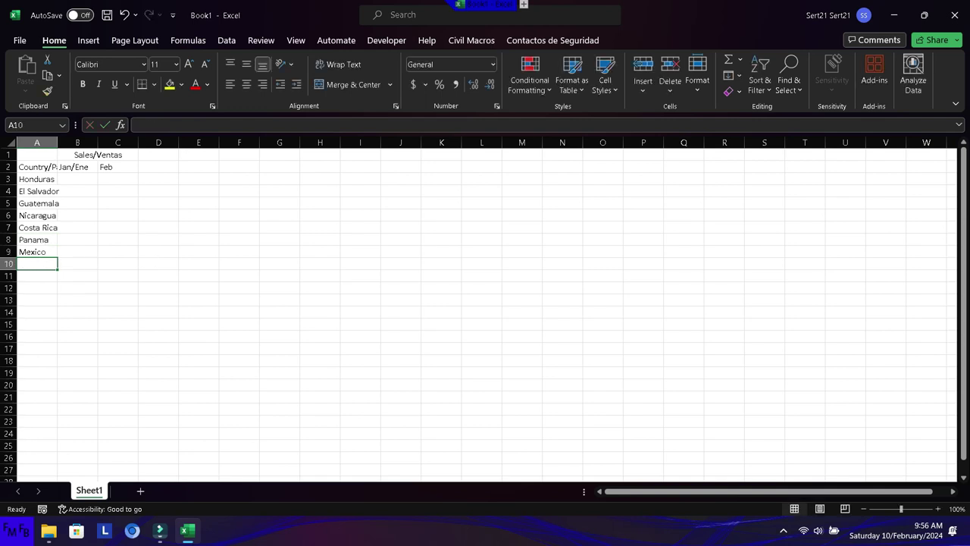
type("Colombia")
key("Return")
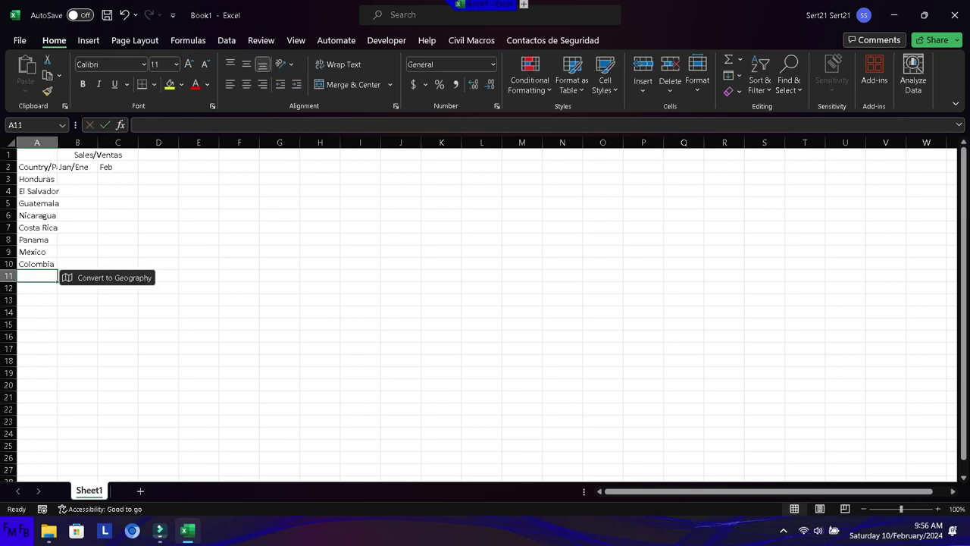
type("Ecuador")
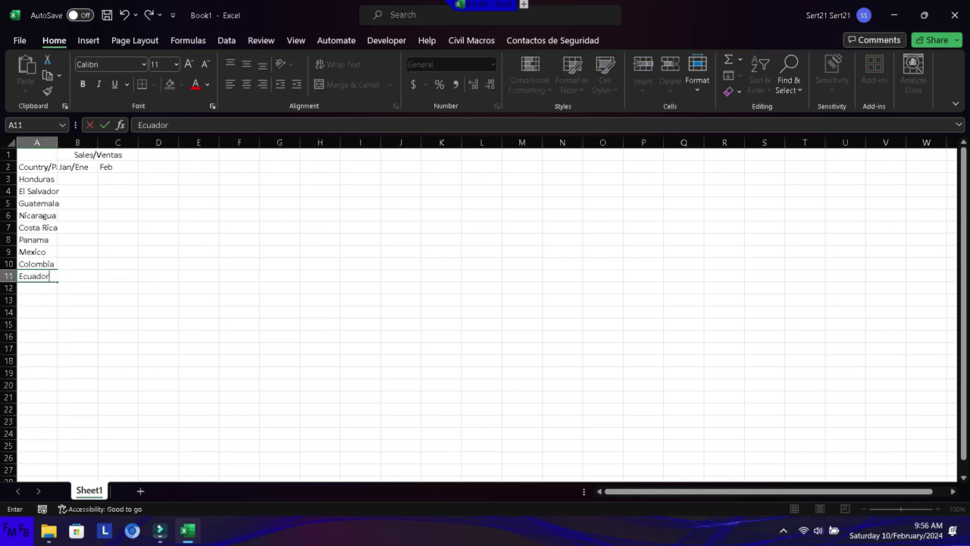
key("Return")
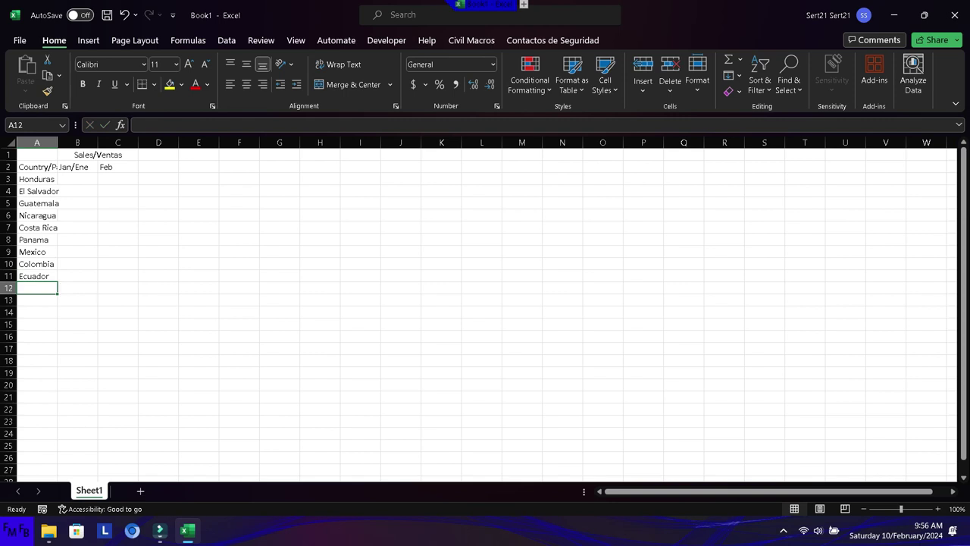
type("Argentina")
key("Return")
type("Braz")
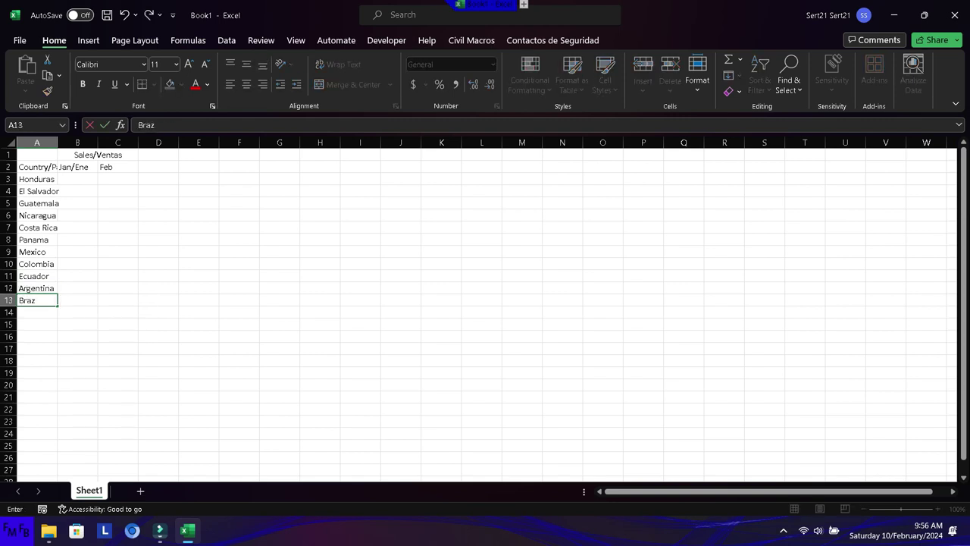
type("il")
left_click(77, 167)
- Enter January sales 200, 300, 500, 700, 2000 and 3000 in B3:B8
left_click(77, 179)
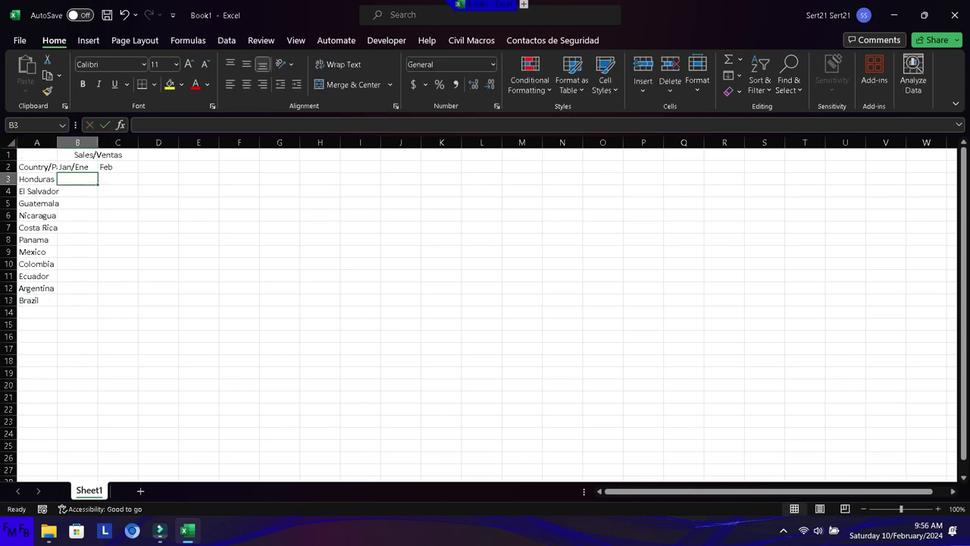
type("200")
key("Return")
type("300")
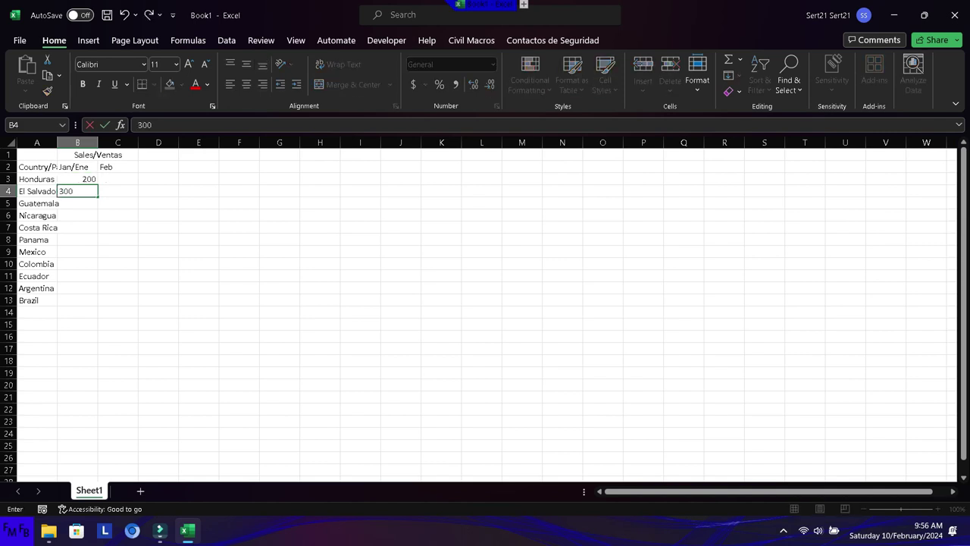
key("Return")
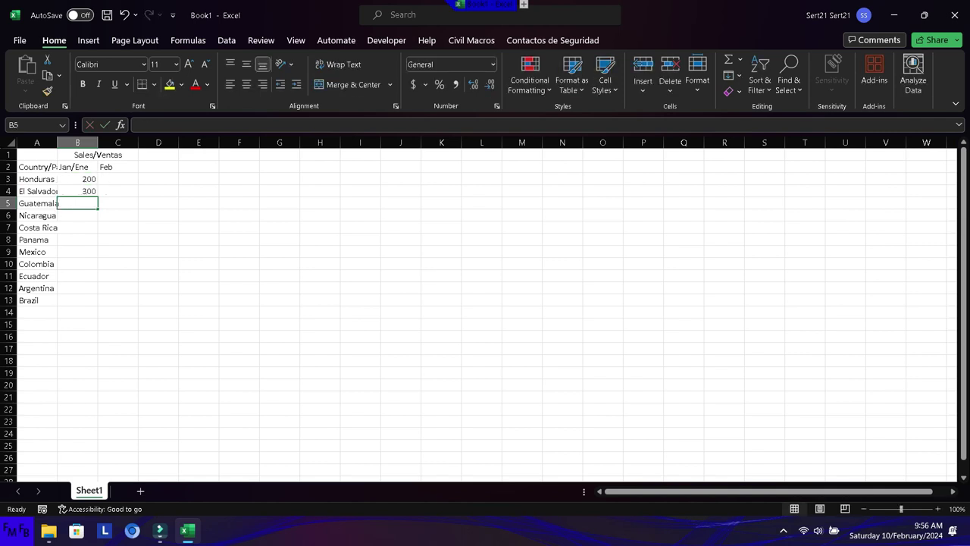
type("500")
key("Return")
type("700")
key("Return")
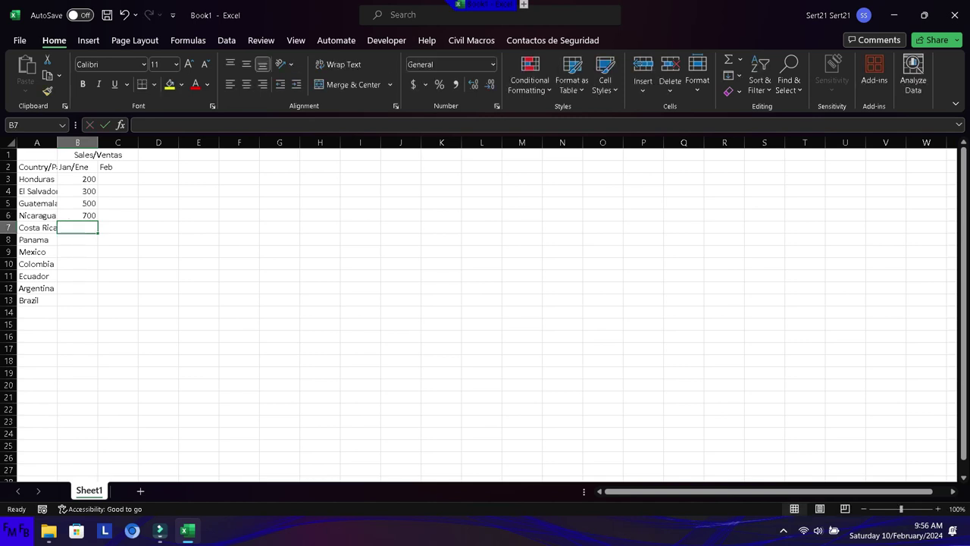
type("2000")
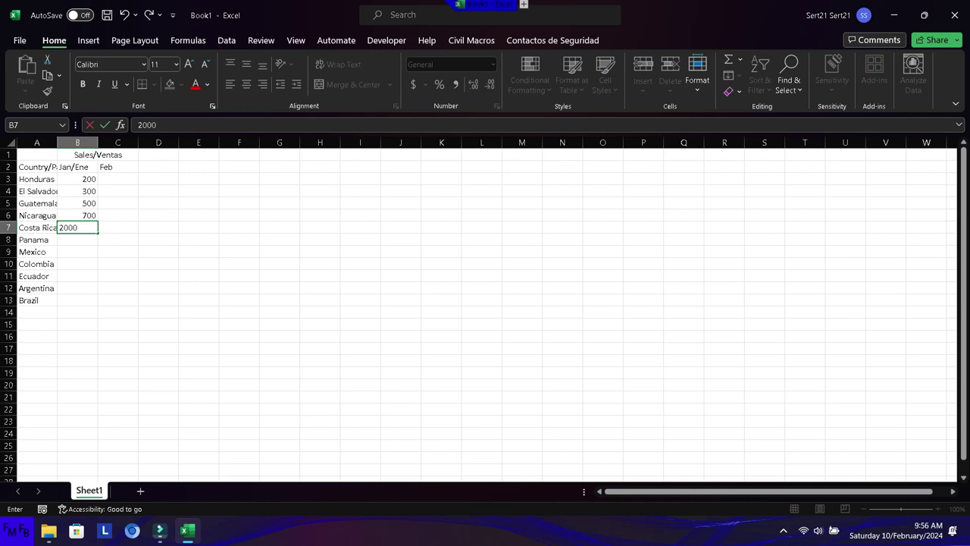
key("Return")
type("3000")
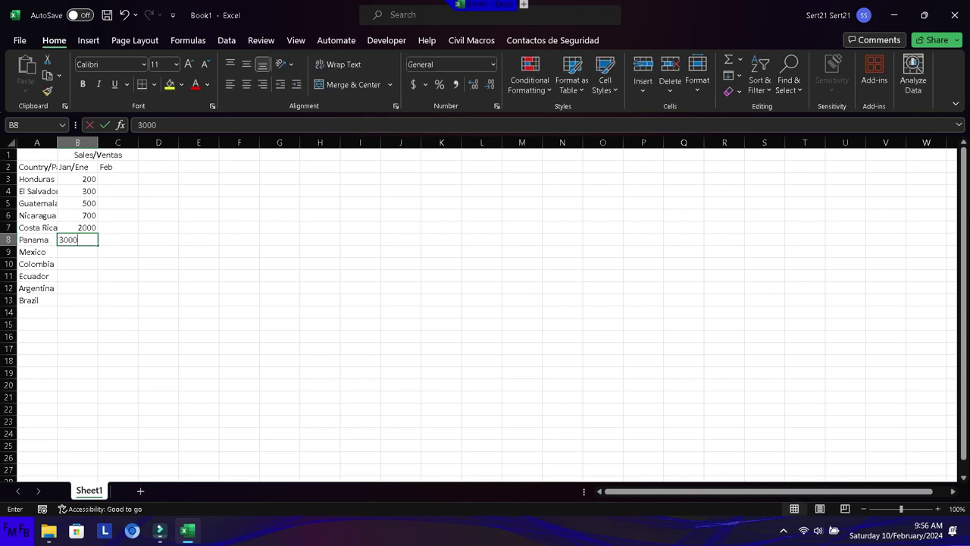
key("Return")
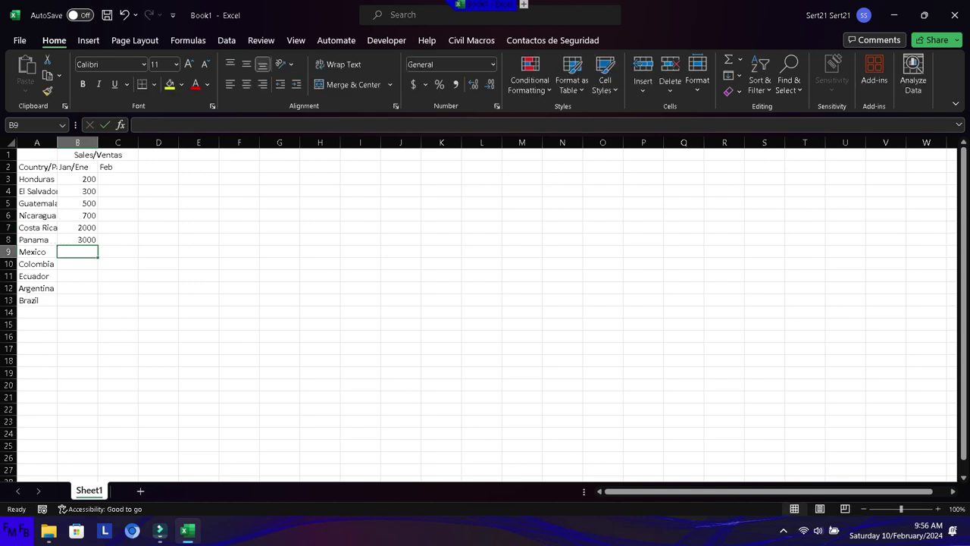
- Enter January sales 1100, 1500, 1400 and 1200 in B9:B12
type("1")
key("BackSpace")
type("1100")
key("Return")
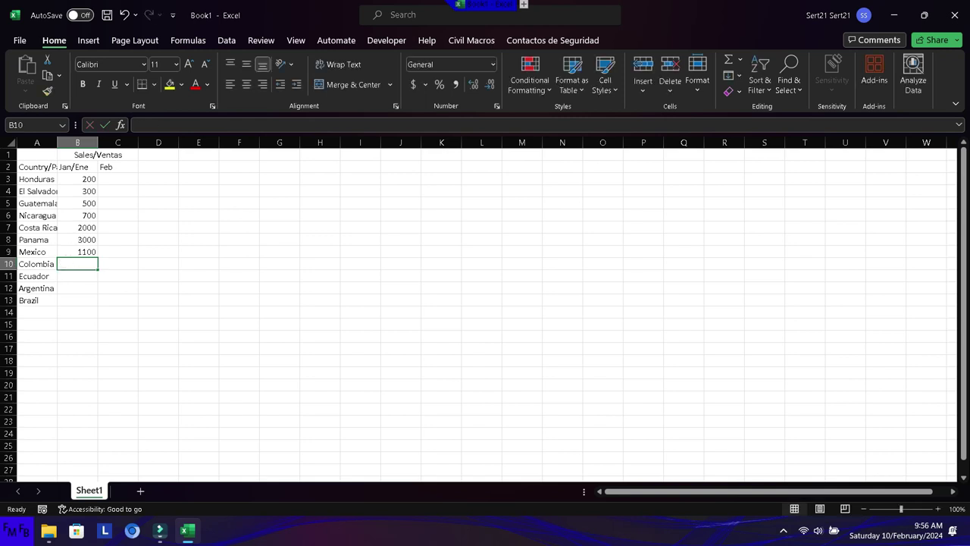
type("1500")
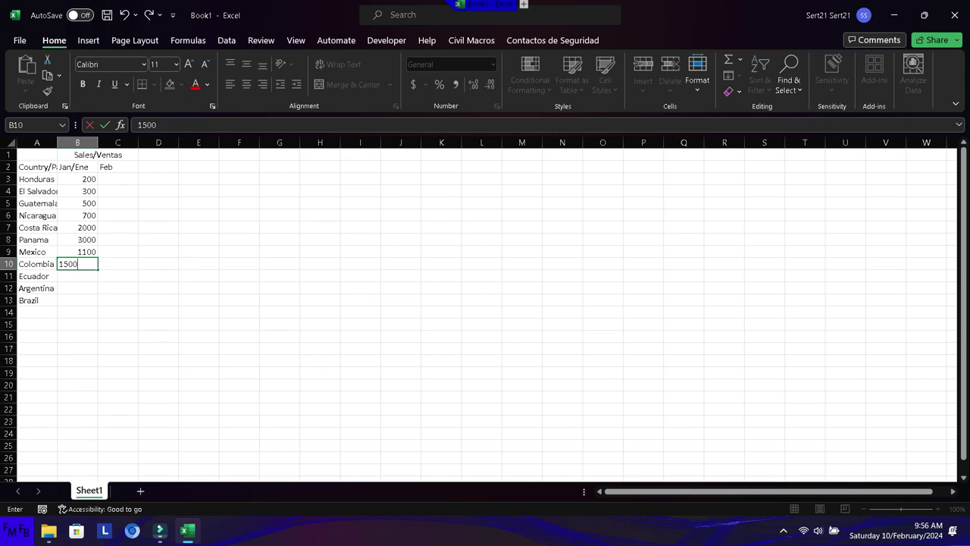
key("Return")
type("1400")
key("Return")
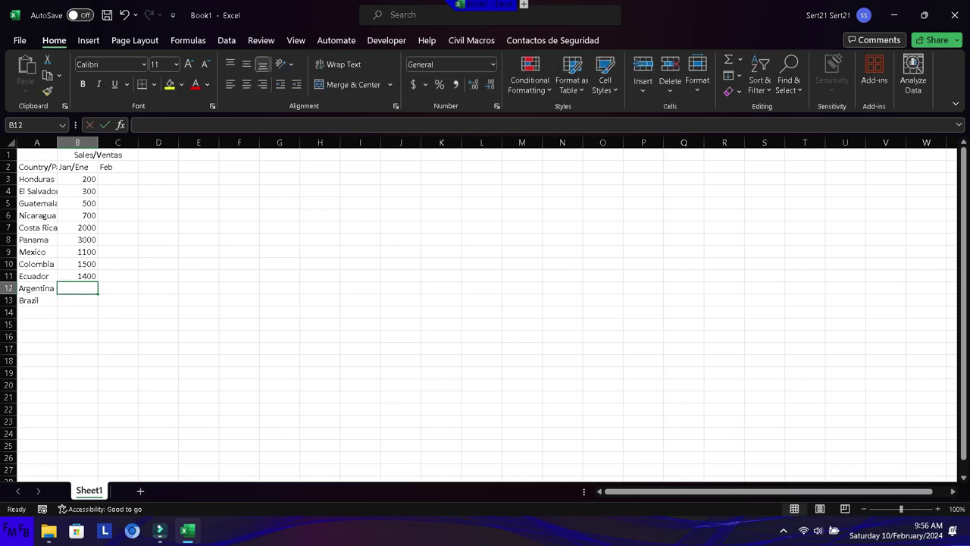
type("1200")
key("Tab")
key("ctrl+Up")
key("Down")
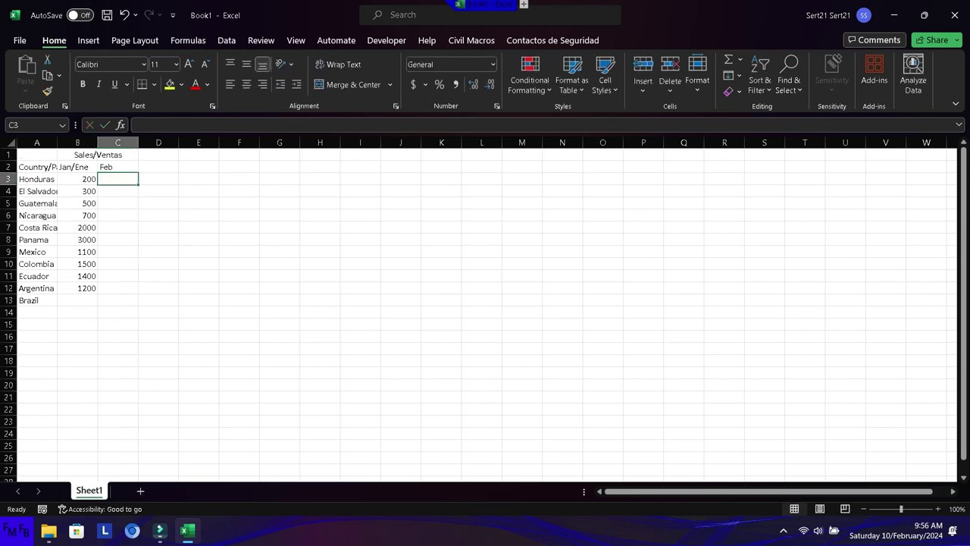
- Enter February sales 600, 800, 400, 600, 4000 and 6000 in C3:C8
type("600")
key("Return")
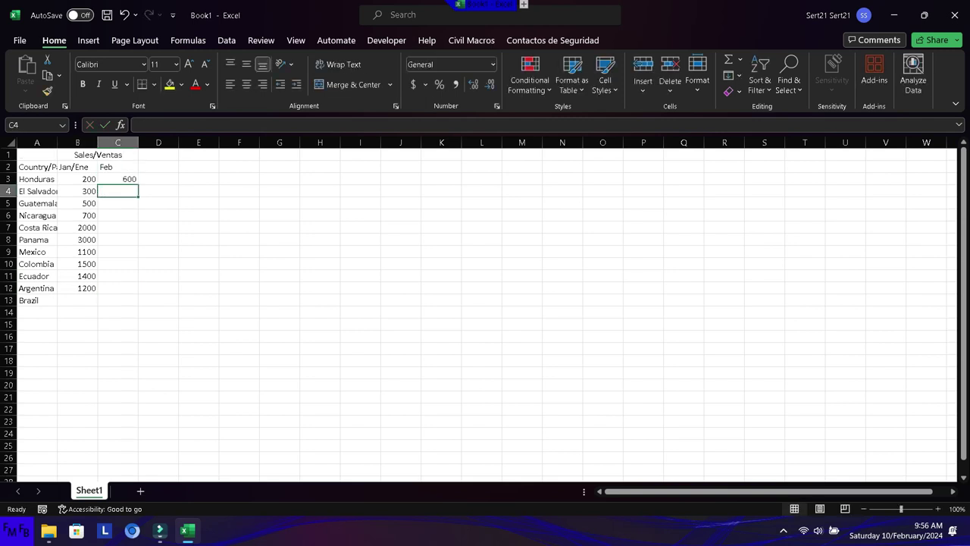
type("800")
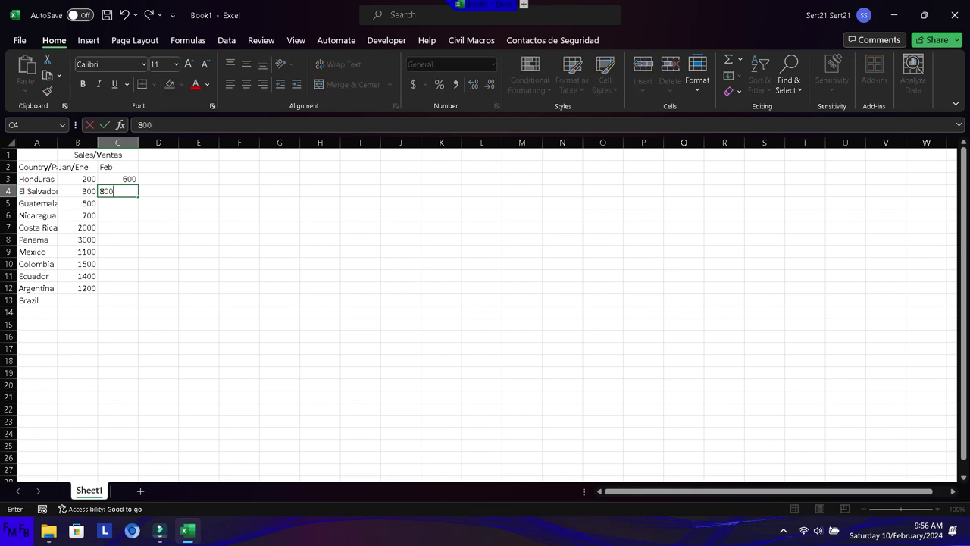
key("Return")
type("40")
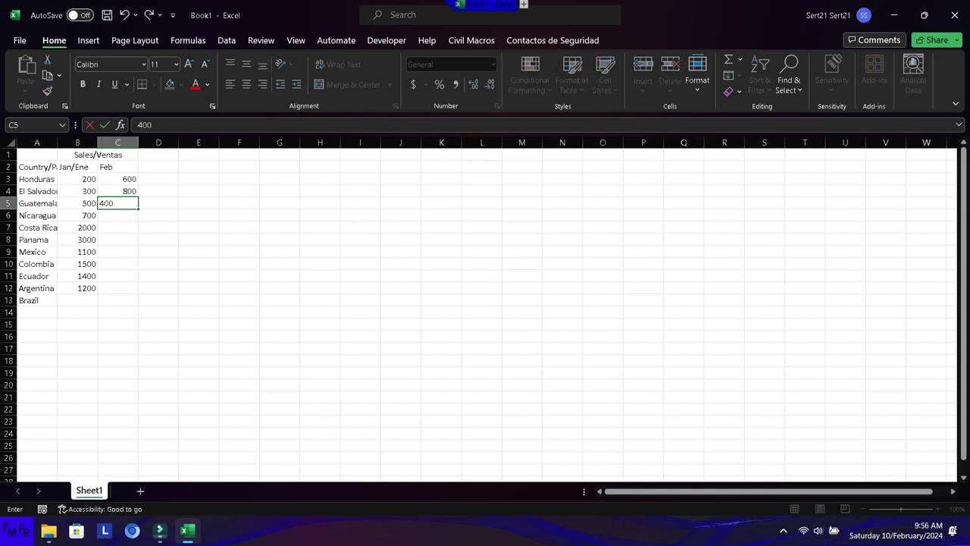
type("0")
key("Return")
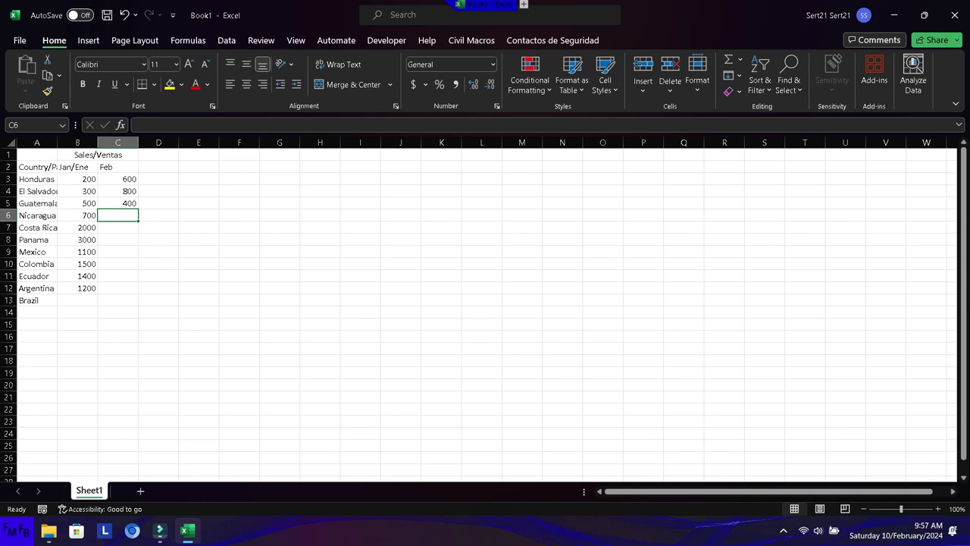
type("600")
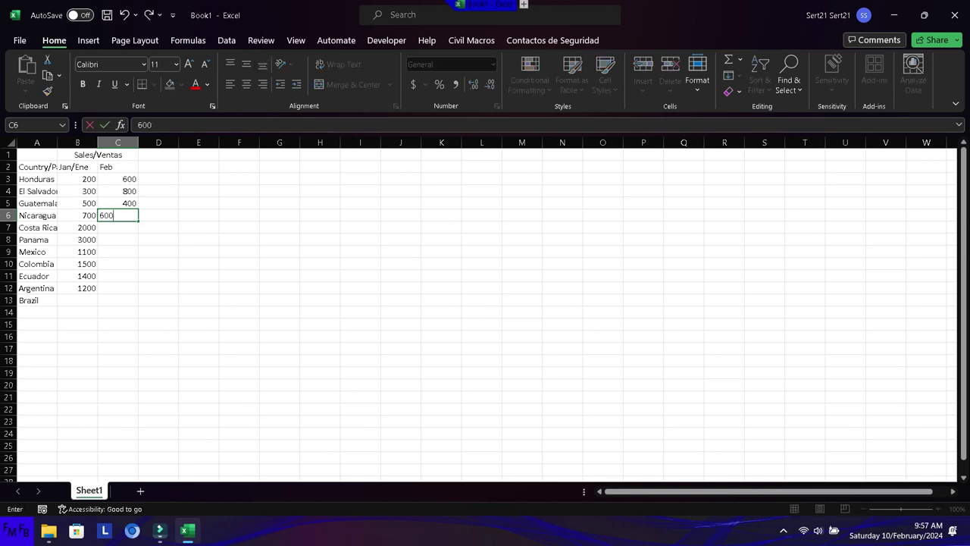
key("Return")
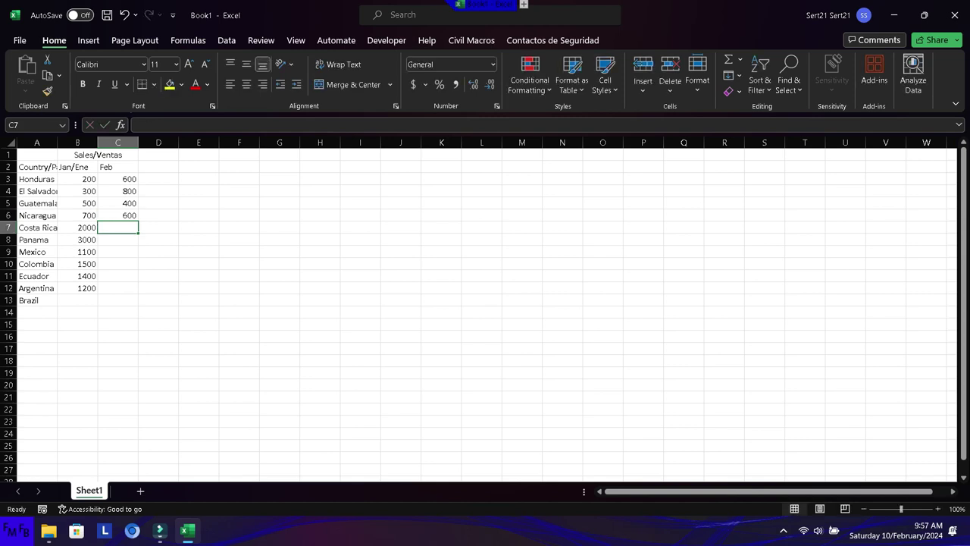
type("4000")
key("Return")
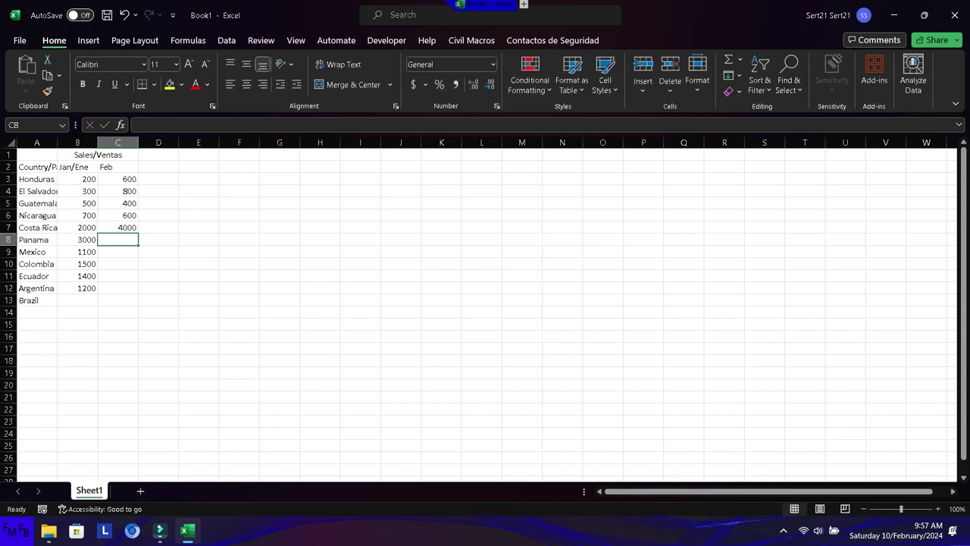
type("6000")
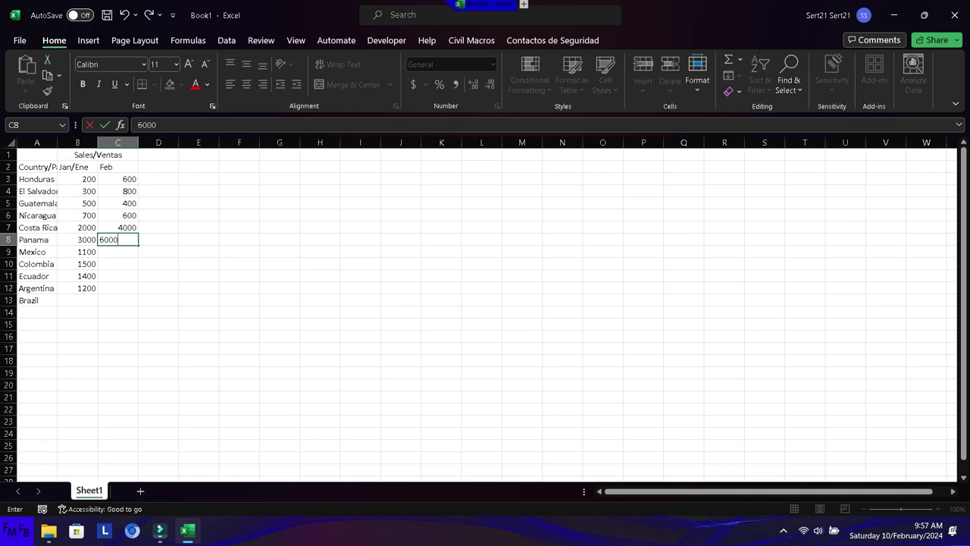
key("Return")
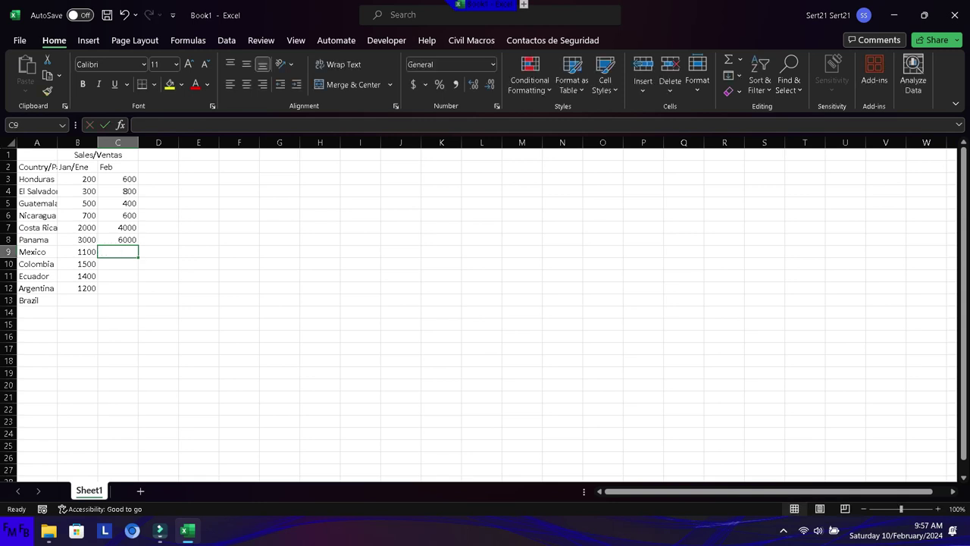
- Enter February sales 800, 1600, 900 and 1300 in C9:C12
type("800")
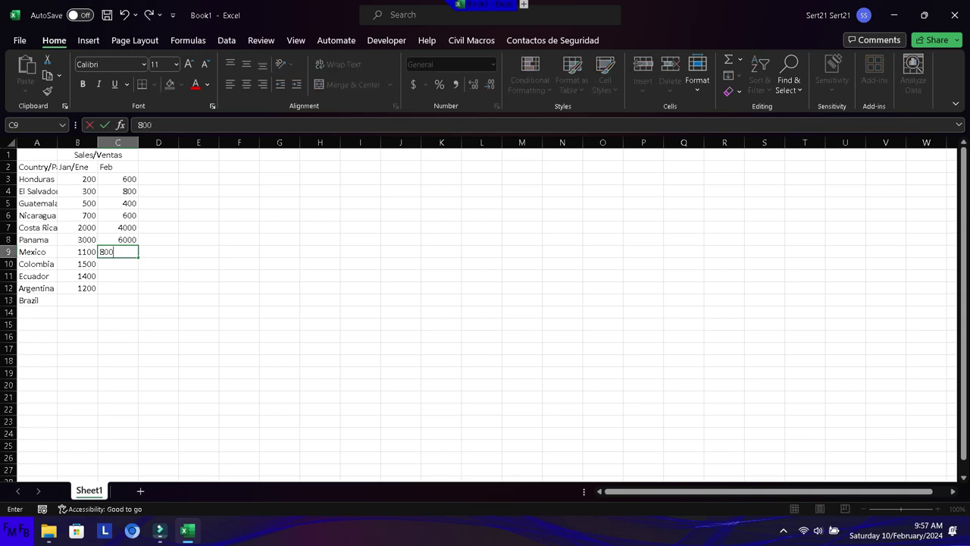
key("Return")
type("1600")
key("Return")
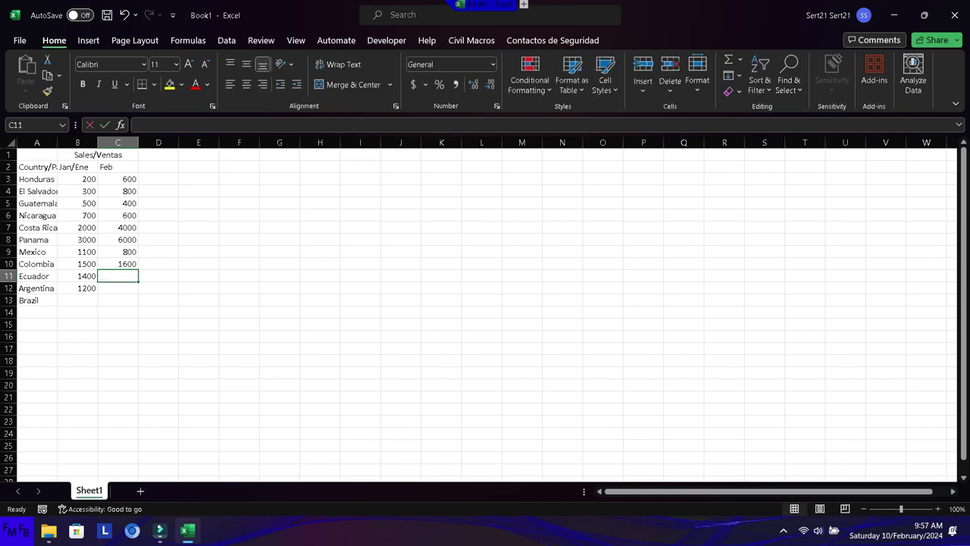
type("900")
key("Return")
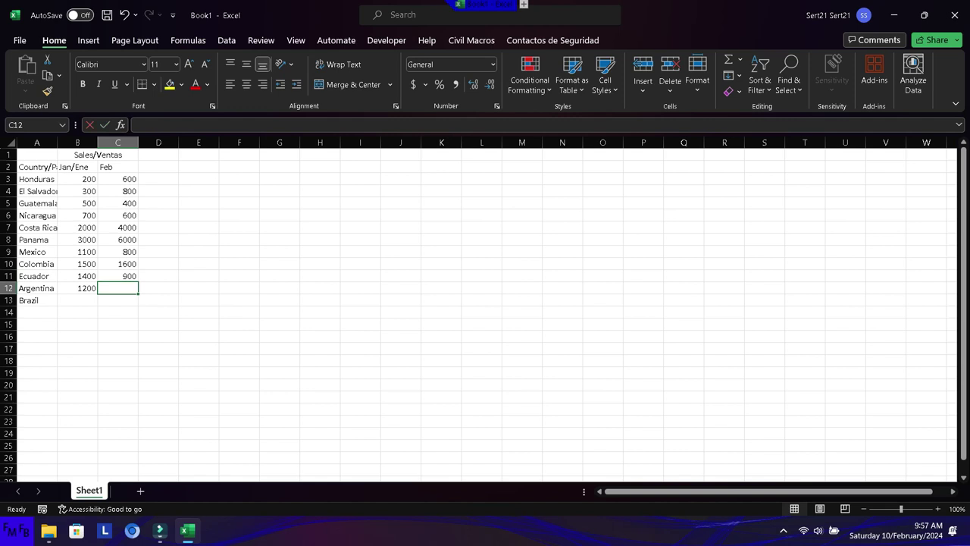
type("1300")
key("Tab")
left_click(157, 155)
key("Down")
key("Down")
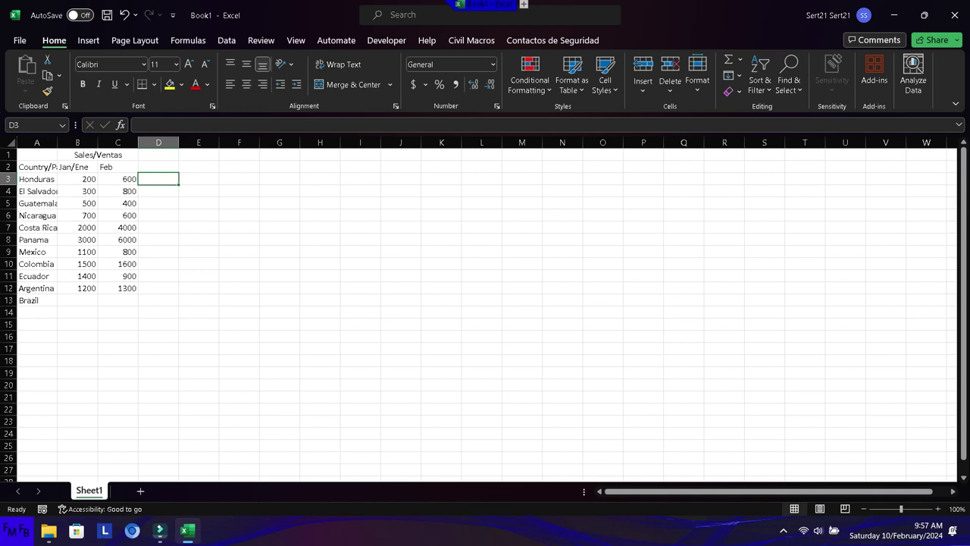
- Enter =C3-B3 in D3 and fill it down to D13
type("=")
left_click(118, 179)
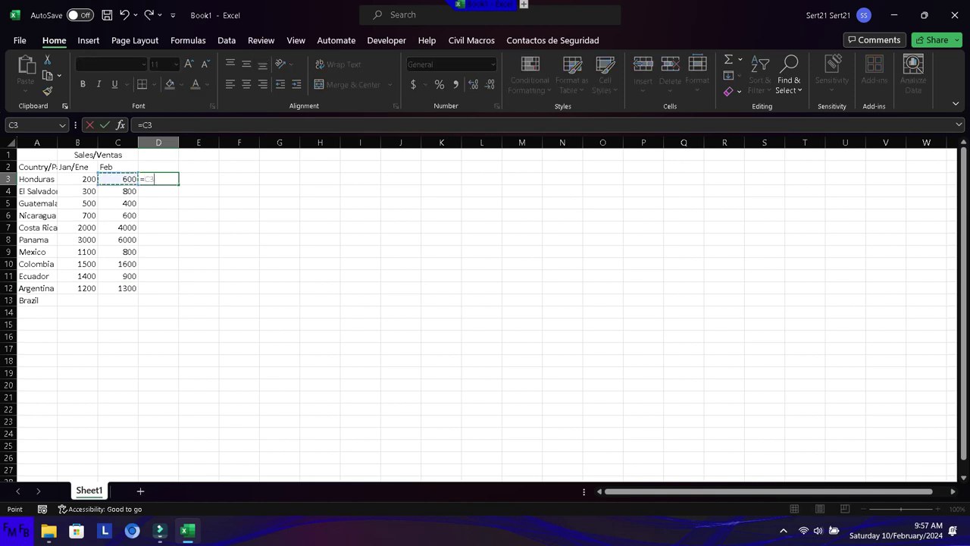
type("-")
left_click(77, 179)
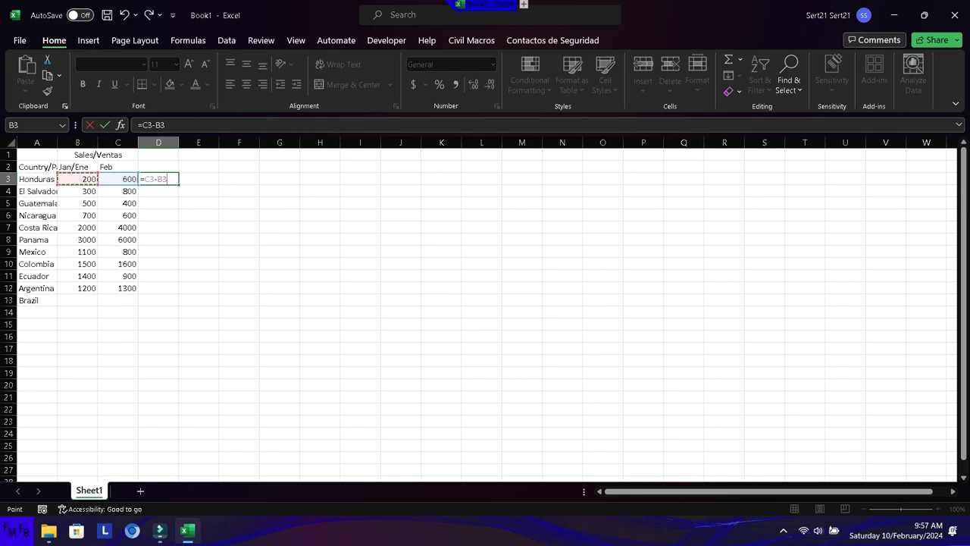
key("ctrl+Return")
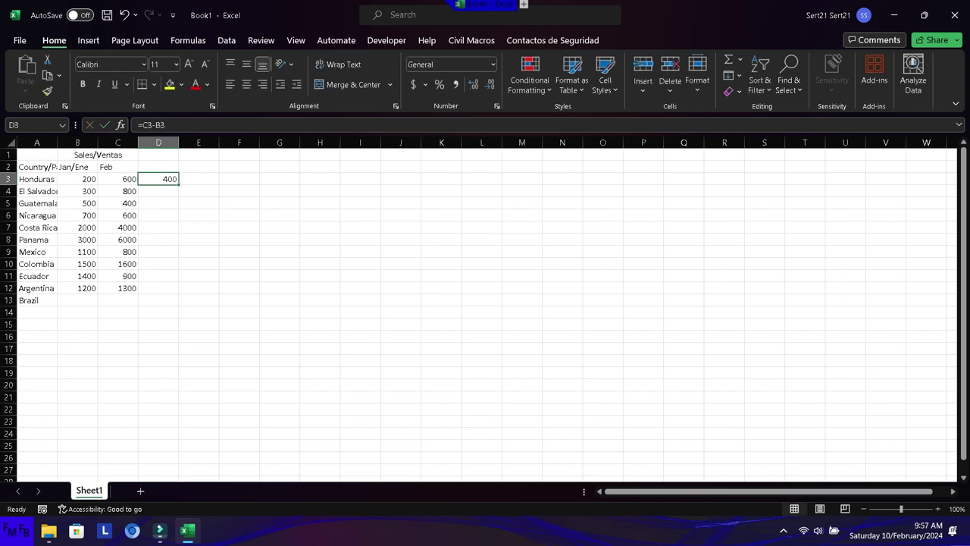
double_click(179, 184)
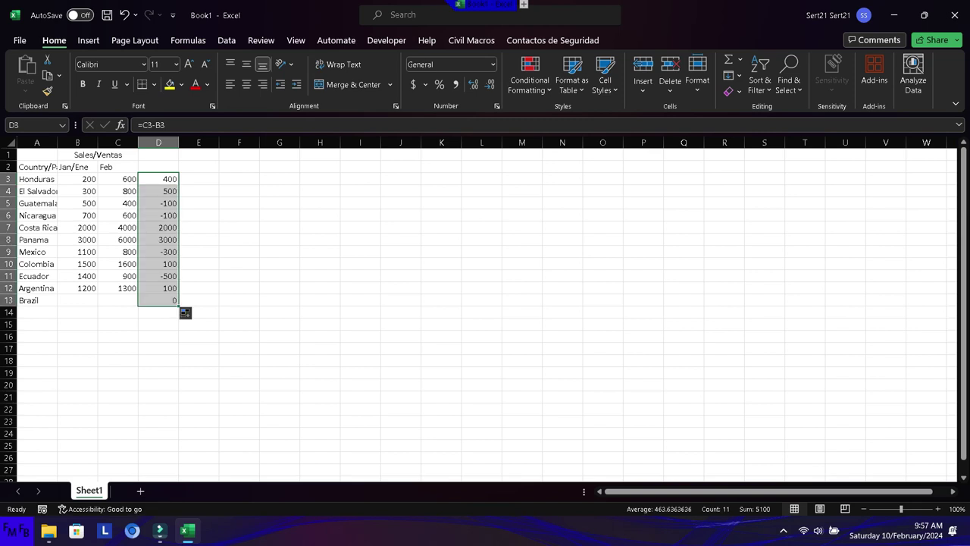
- Select column D and open a new Icon Sets conditional formatting rule
left_click(158, 143)
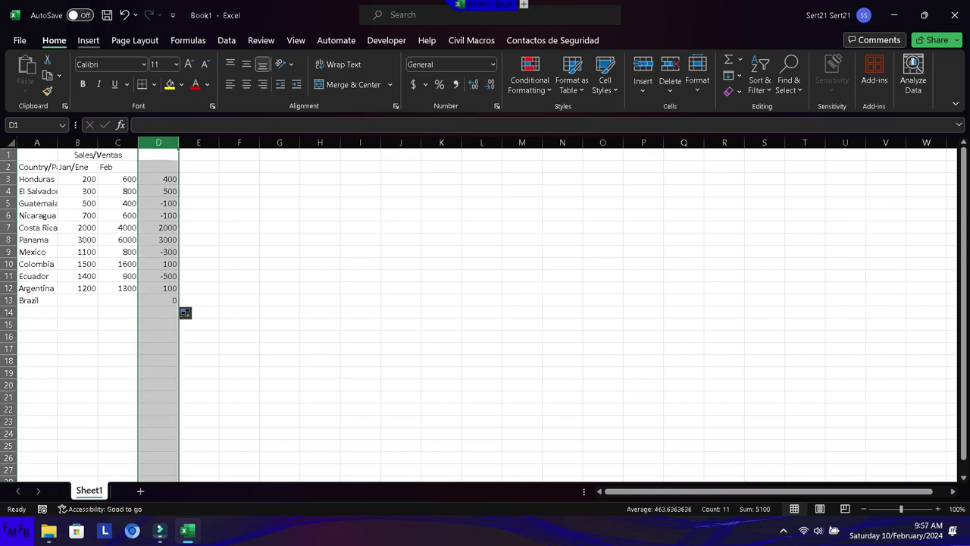
left_click(530, 79)
mouse_move(554, 220)
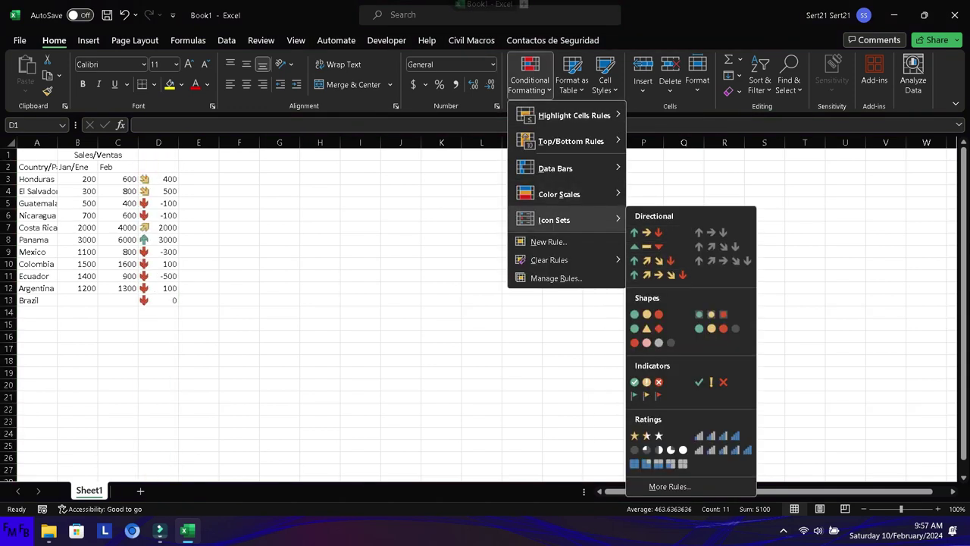
left_click(669, 486)
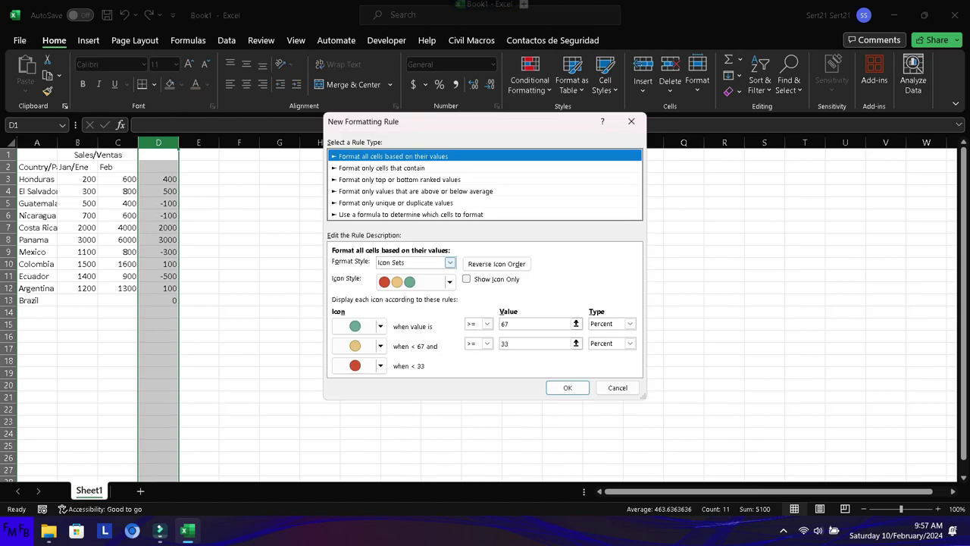
- Choose the red down, yellow bar, green up triangles as the Icon Style
left_click(450, 262)
left_click(416, 300)
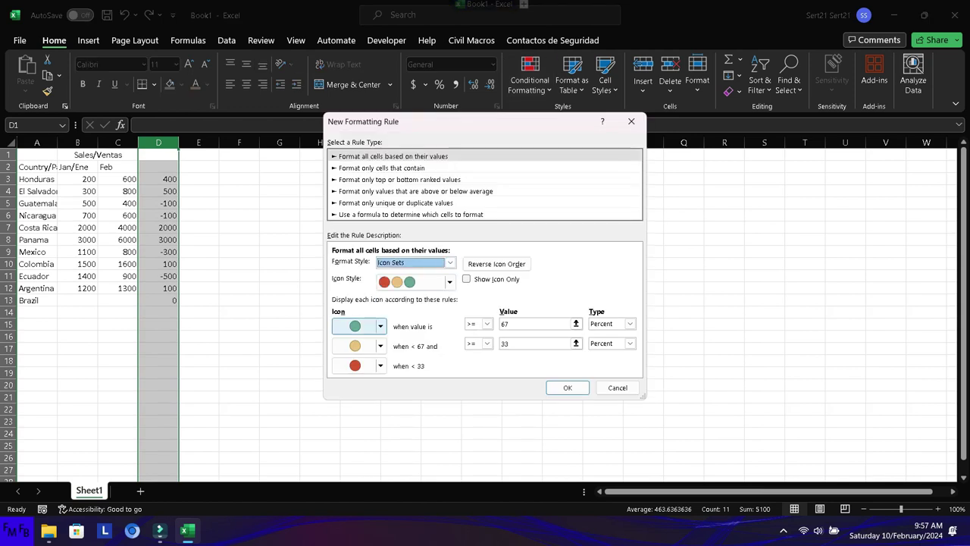
left_click(449, 281)
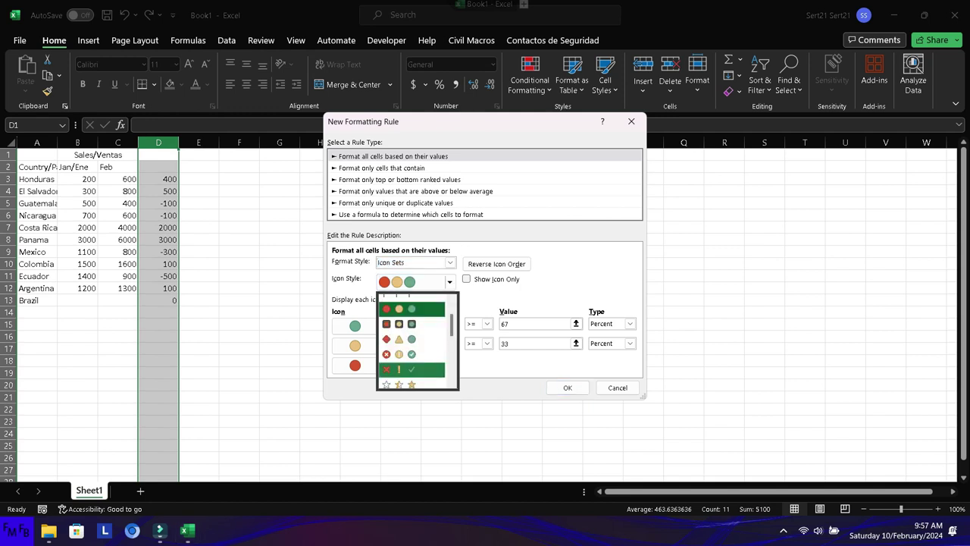
left_click(413, 338)
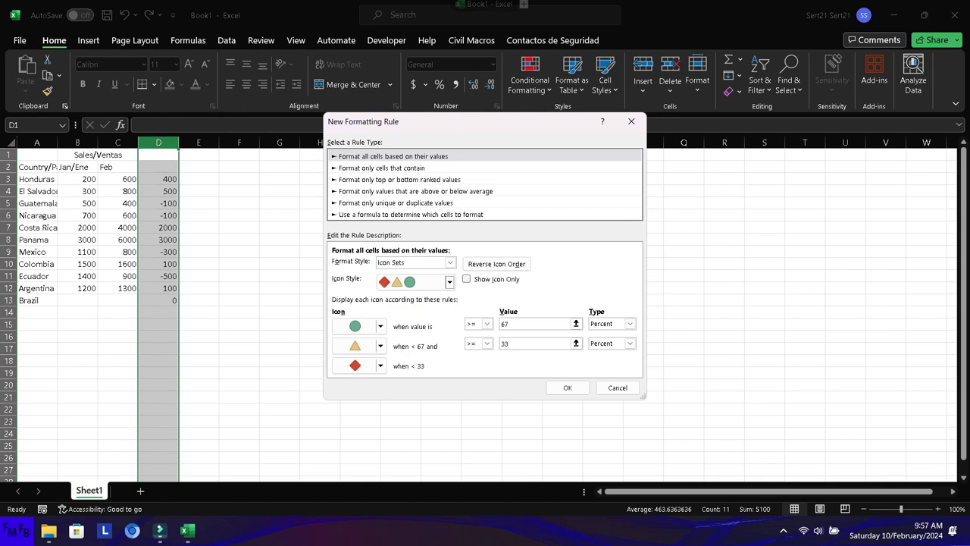
left_click(450, 281)
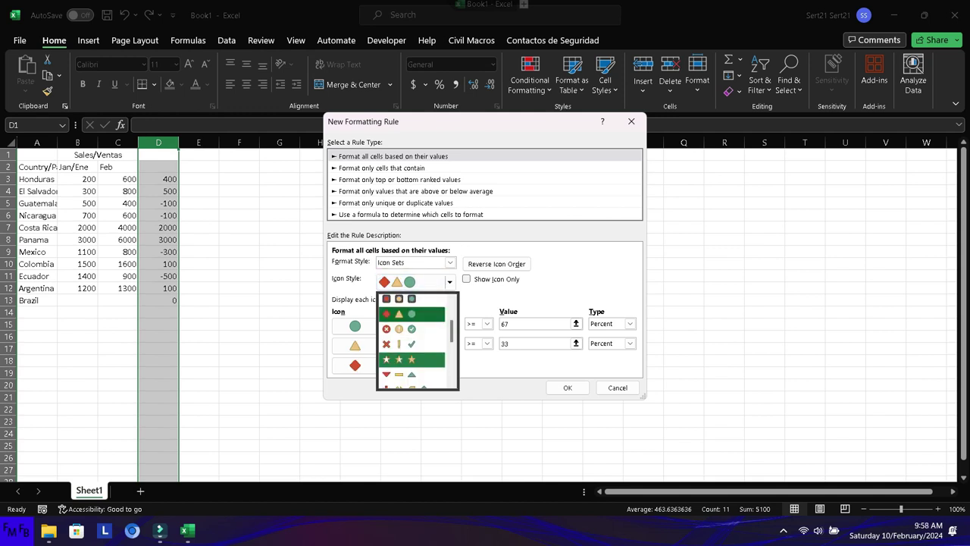
left_click(400, 373)
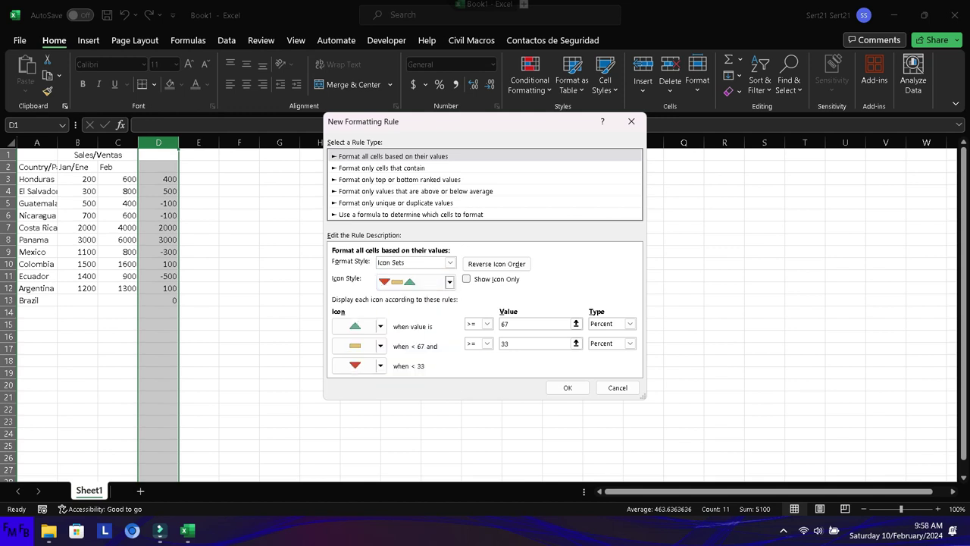
- Set the green icon's >= threshold value to 0 instead of 67
left_click(487, 323)
left_click(471, 334)
type("+")
left_click_drag(36, 154, 158, 155)
type("0")
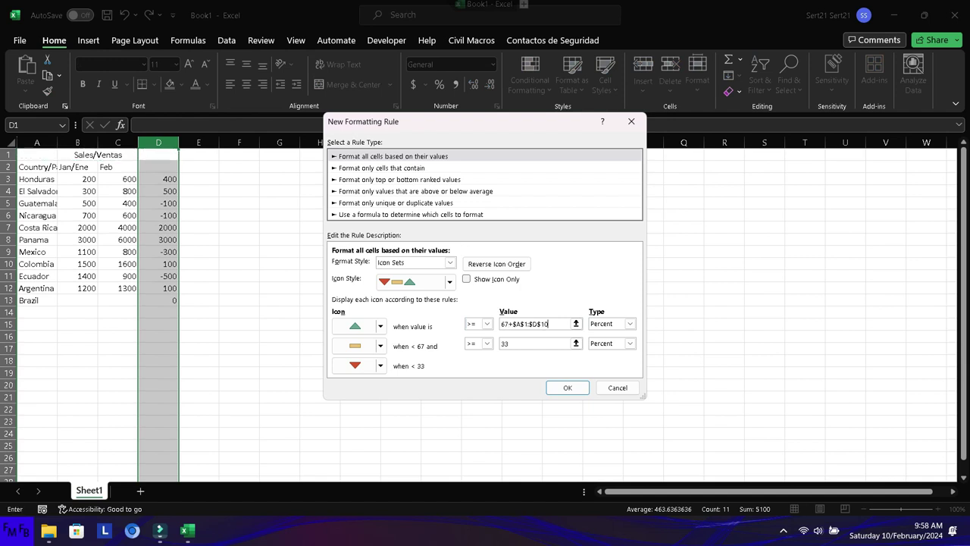
key("F2")
key("shift+Home")
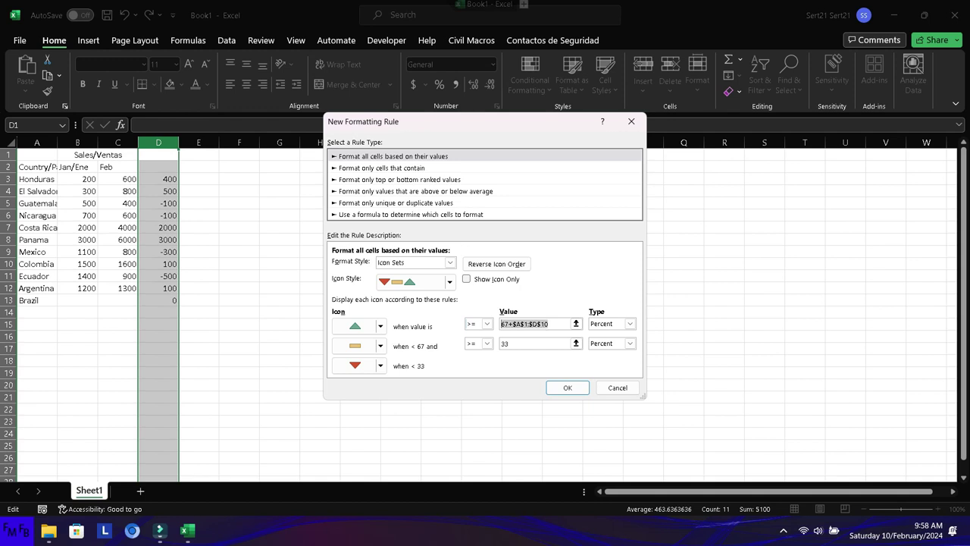
type("0")
left_click(359, 346)
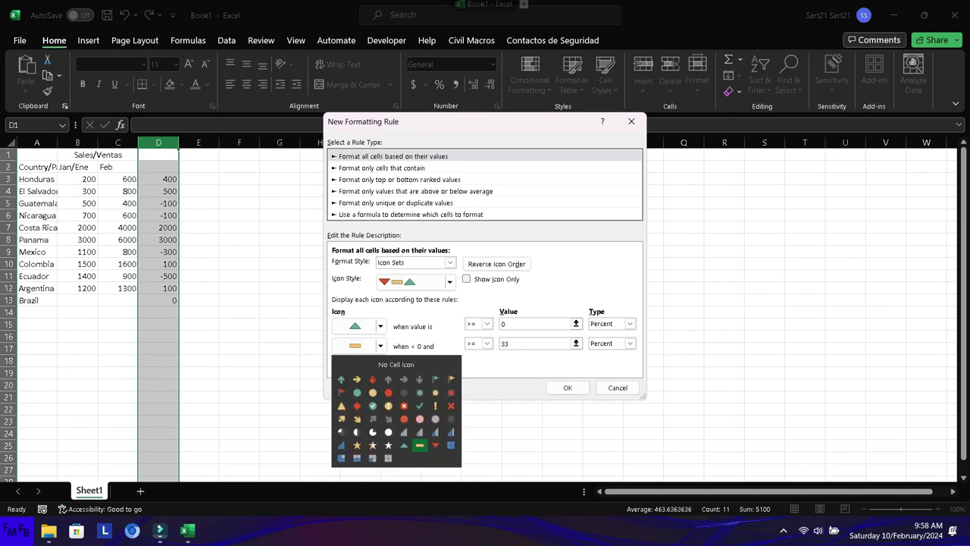
- Set the middle icon to No Cell Icon with >= and try OK, triggering an overlap warning
key("Escape")
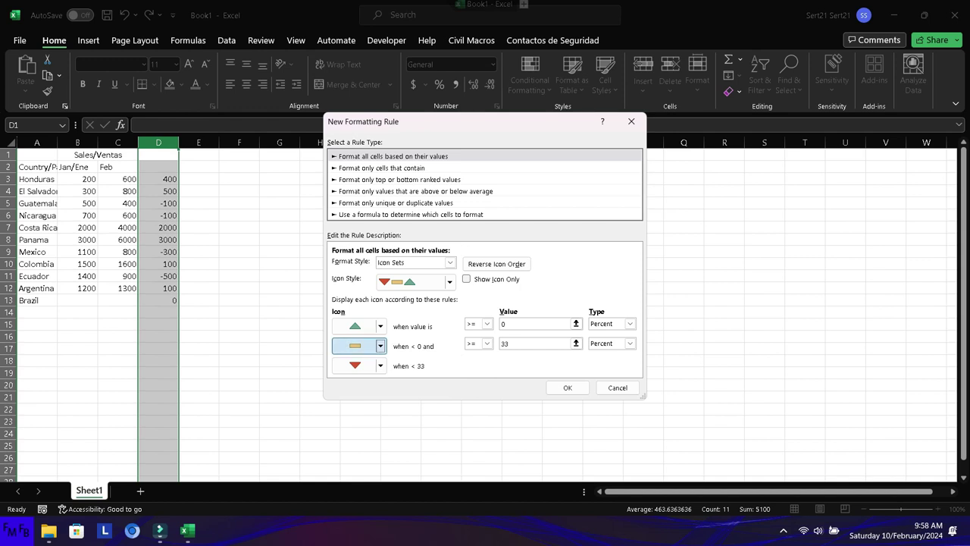
left_click(358, 345)
key("Escape")
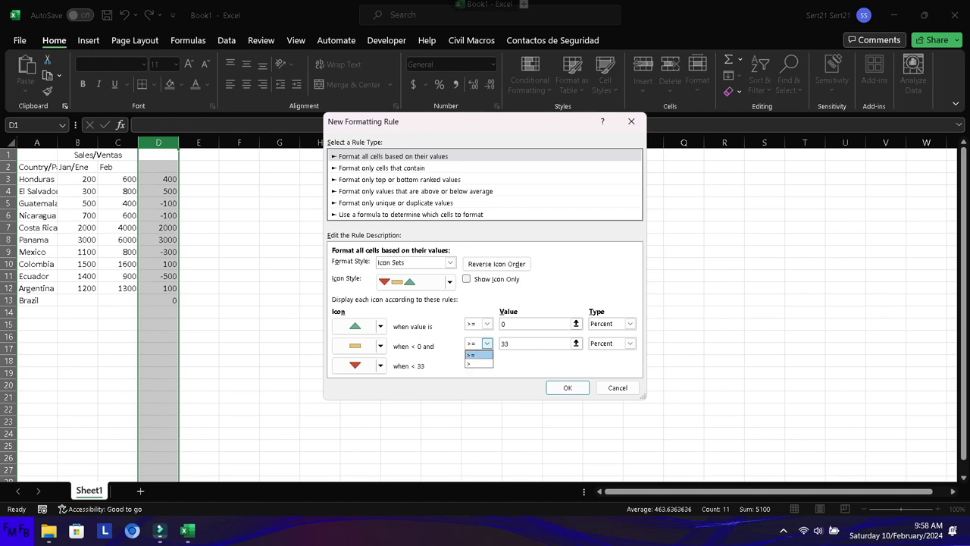
left_click(379, 345)
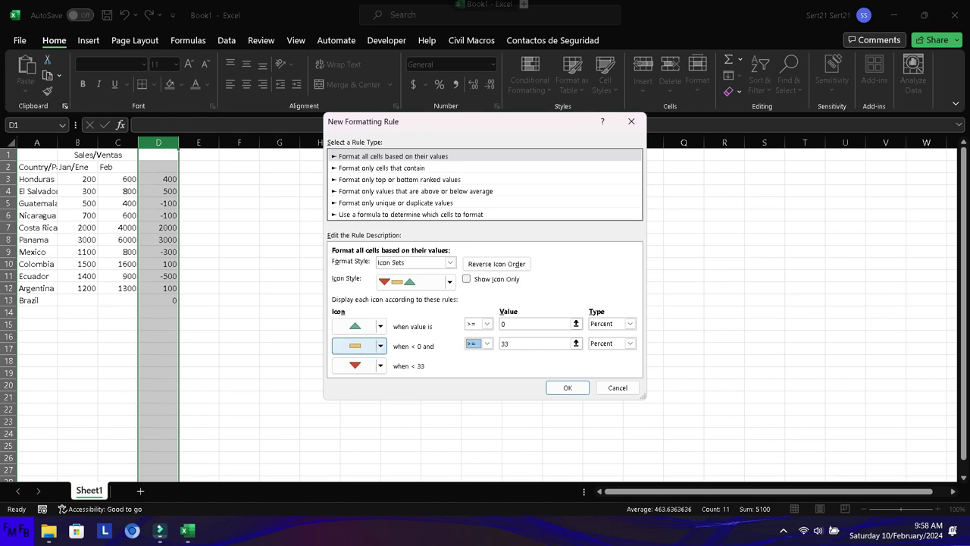
left_click(379, 345)
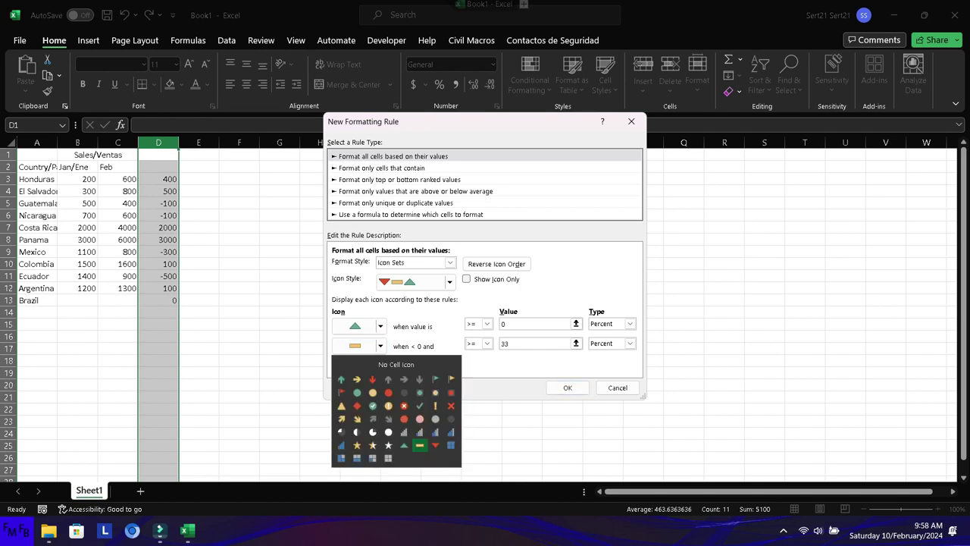
left_click(395, 364)
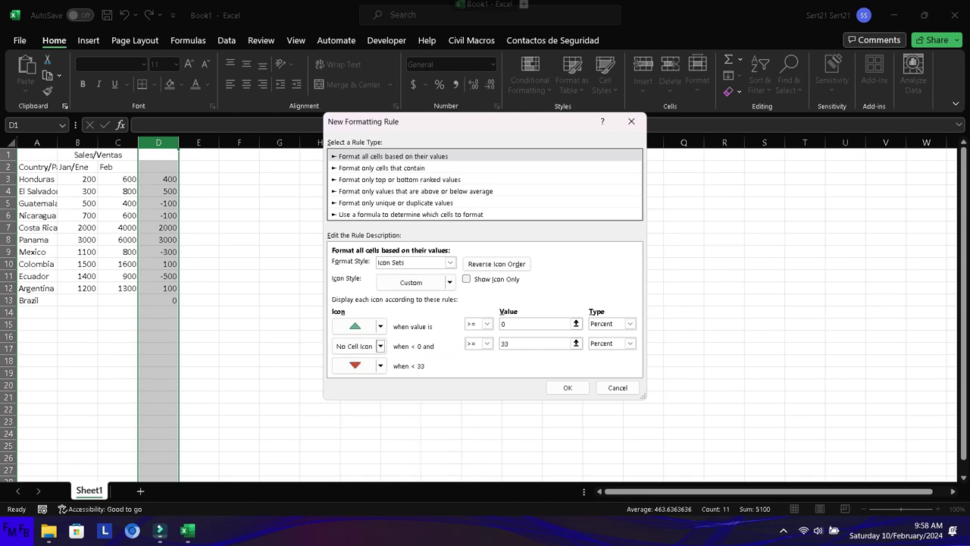
left_click(486, 343)
left_click(473, 354)
left_click(567, 388)
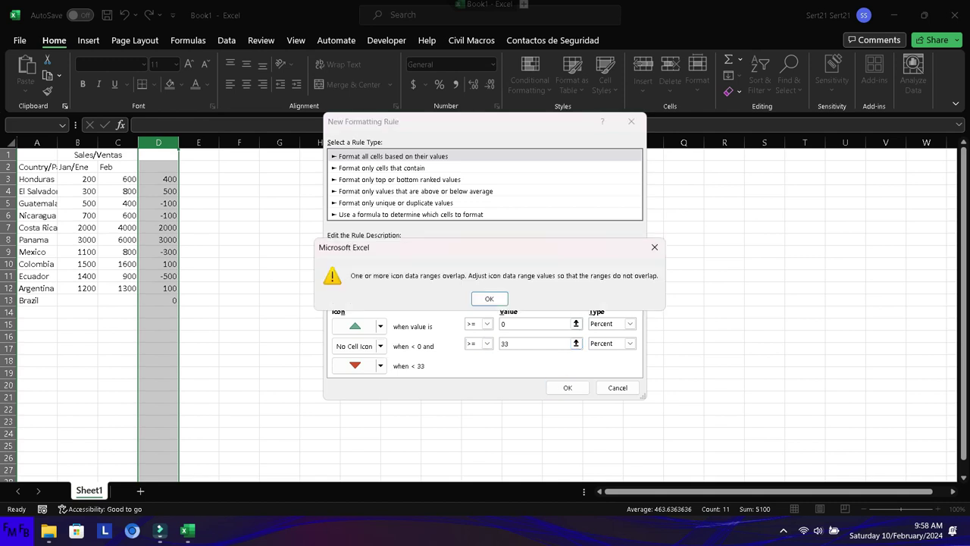
- Dismiss the warning, change the middle threshold from 33 to 0, and apply the rule
key("Return")
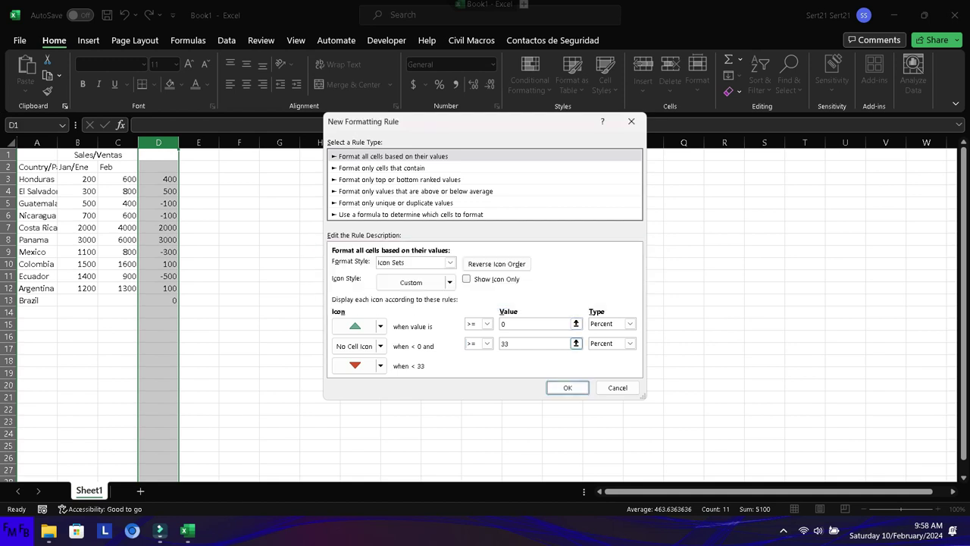
left_click(487, 343)
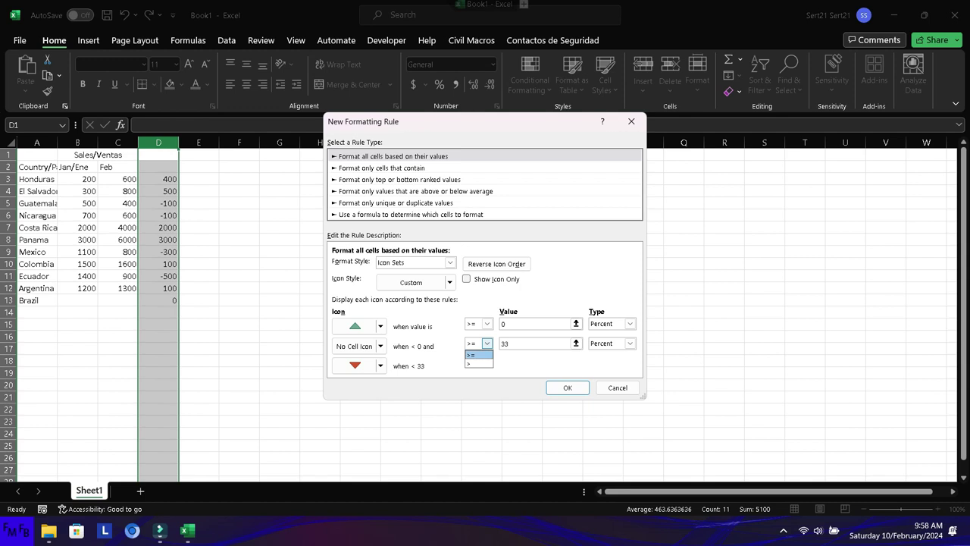
left_click(473, 354)
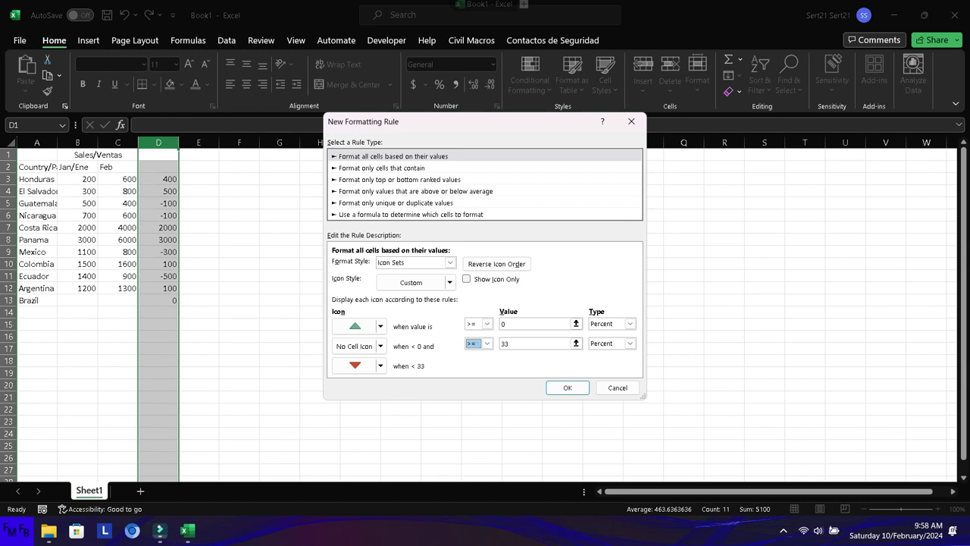
left_click(508, 343)
double_click(504, 343)
type("0")
key("Return")
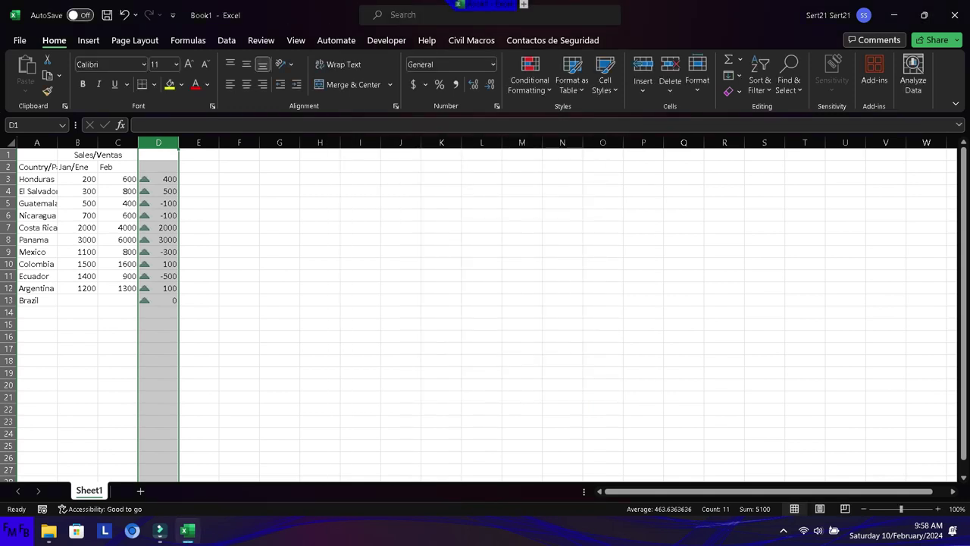
- Start another new icon-set rule for column D using the 3 Triangles style
left_click(530, 83)
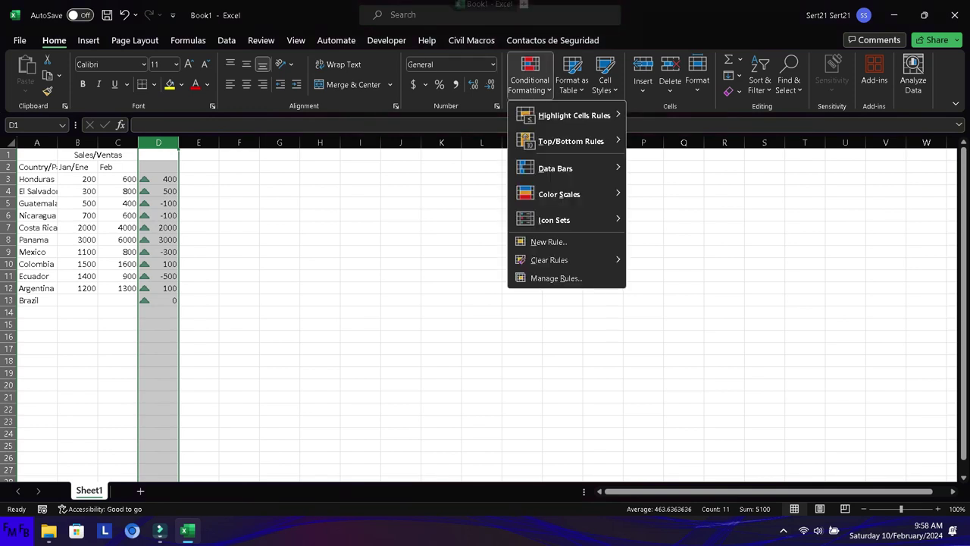
mouse_move(553, 219)
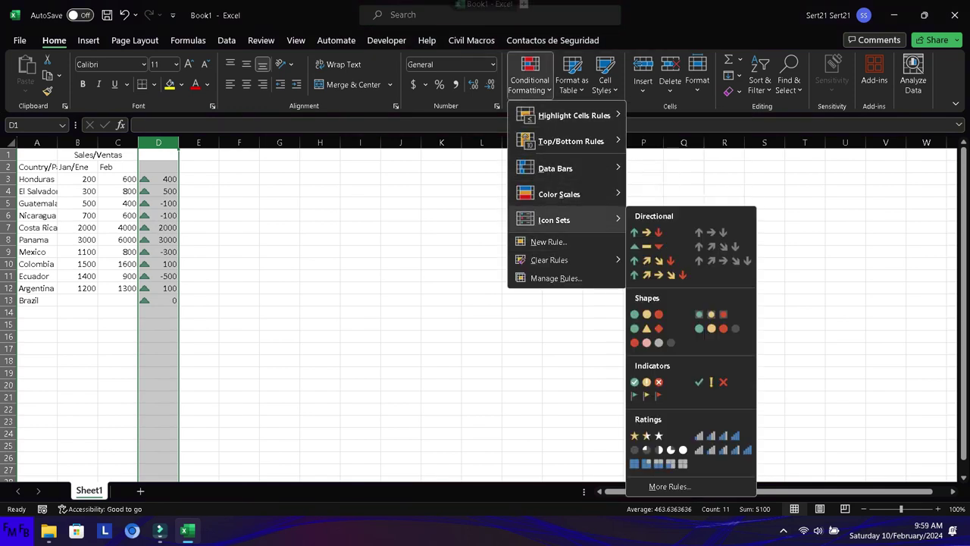
left_click(669, 485)
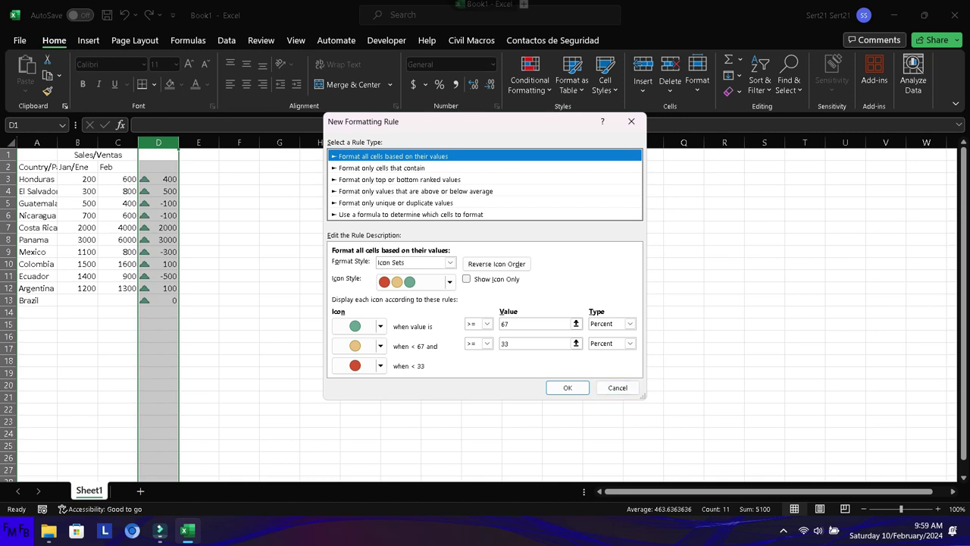
key("alt+i")
key("alt+Down")
key("Down")
key("Down")
key("Down")
key("Down")
key("Down")
key("Down")
key("Down")
key("Up")
key("Return")
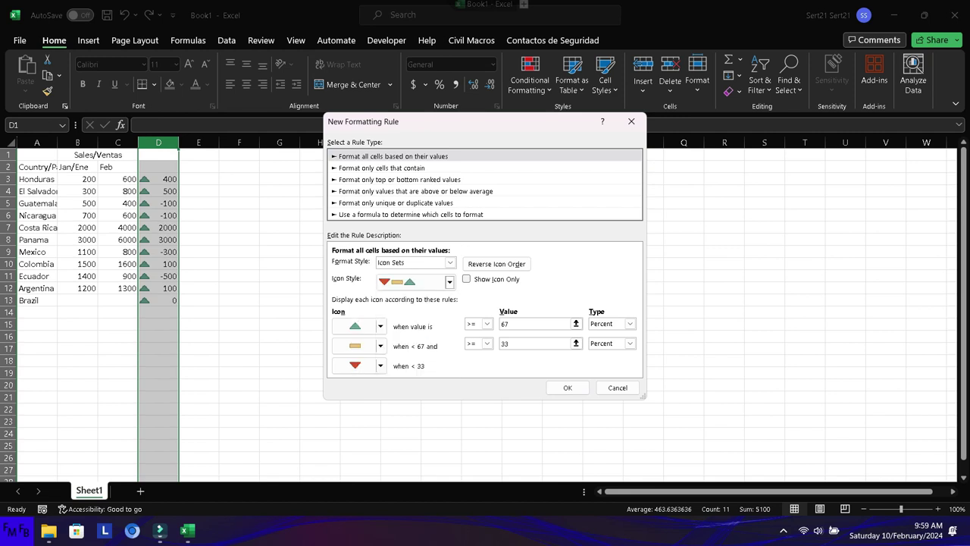
- Set the middle icon to No Cell Icon
key("Tab")
key("alt+Down")
key("Home")
key("Return")
key("Tab")
key("Tab")
key("Tab")
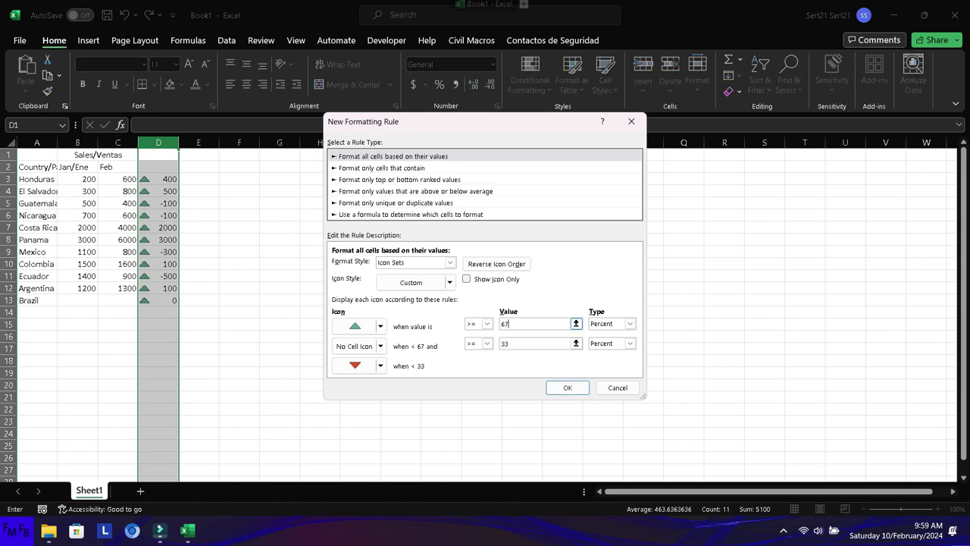
- Set both icon thresholds to Number type with value 0 and >=, then apply the triangle rule to column D
left_click(629, 323)
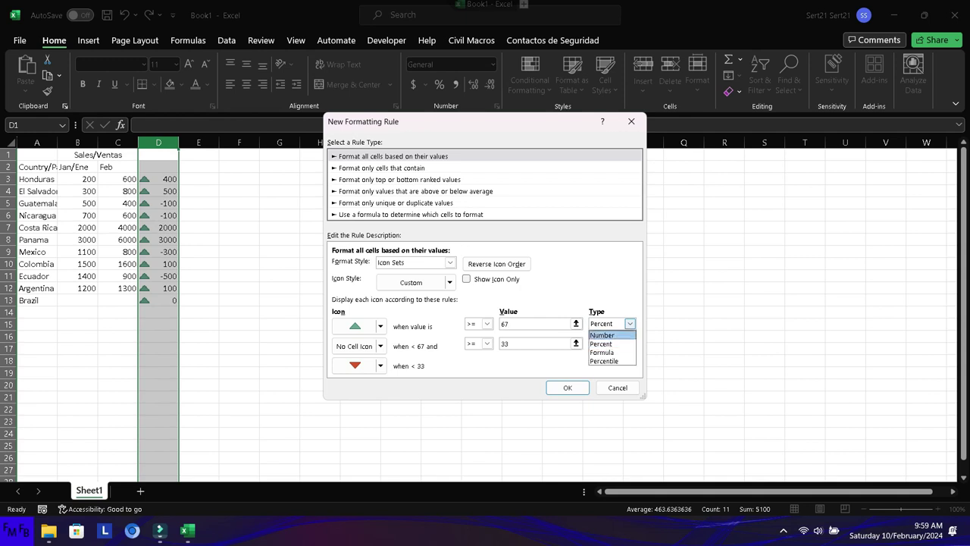
left_click(602, 333)
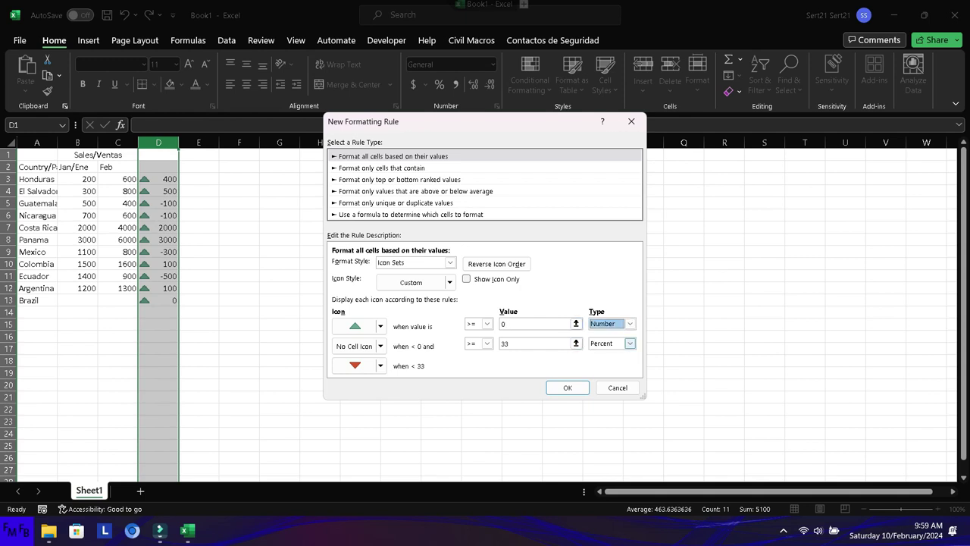
left_click(628, 344)
left_click(602, 355)
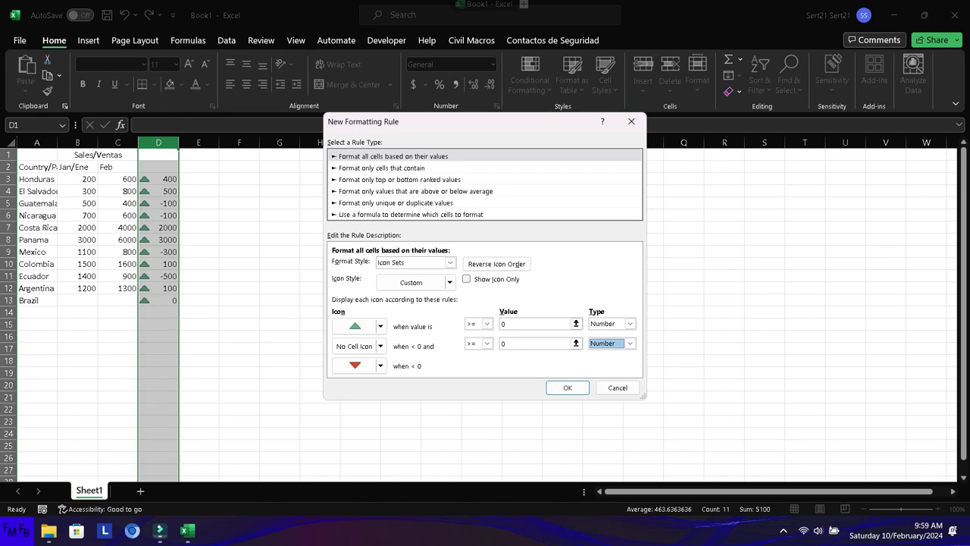
left_click(487, 343)
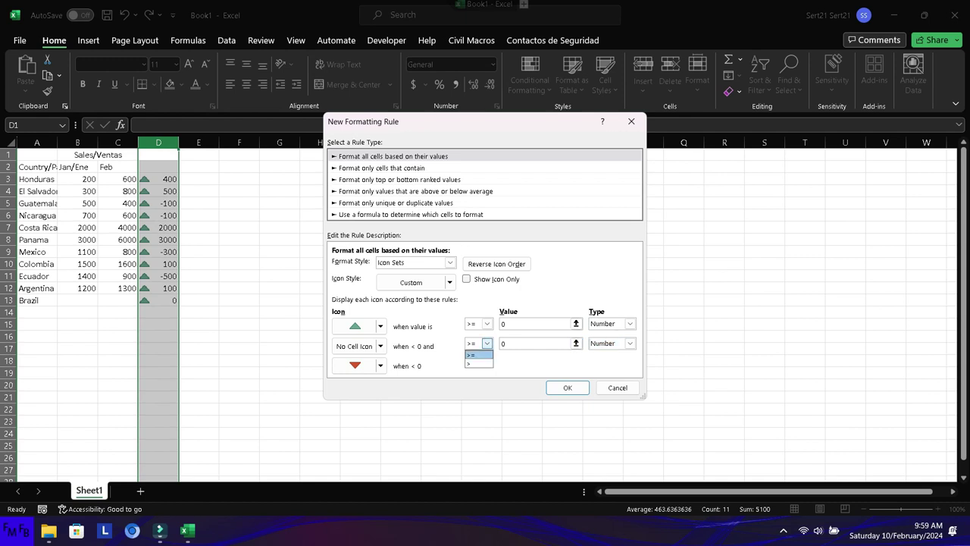
left_click(472, 353)
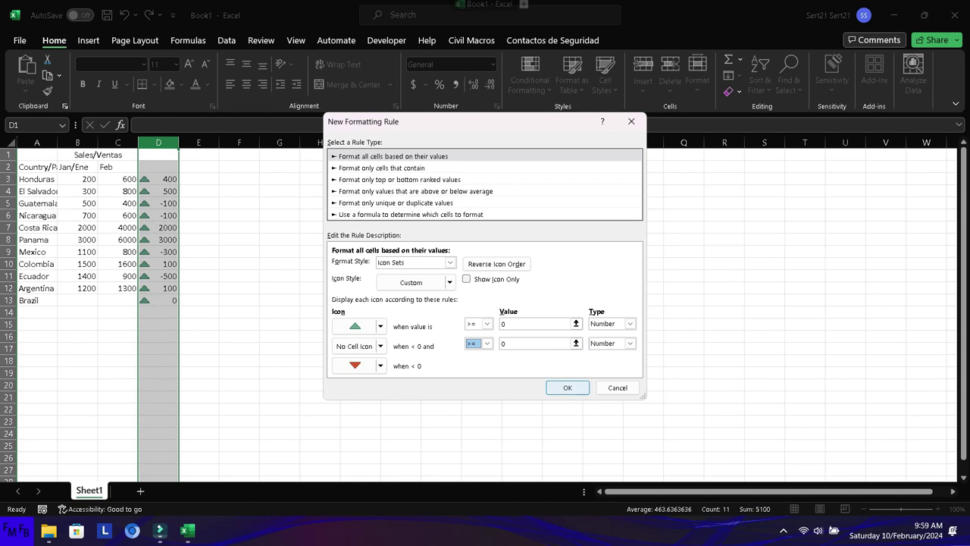
left_click(567, 387)
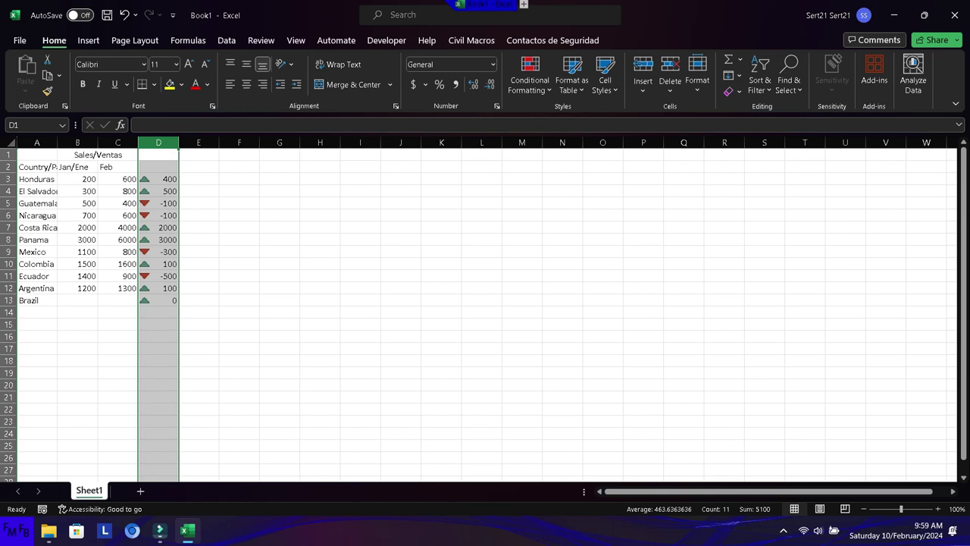
left_click(530, 79)
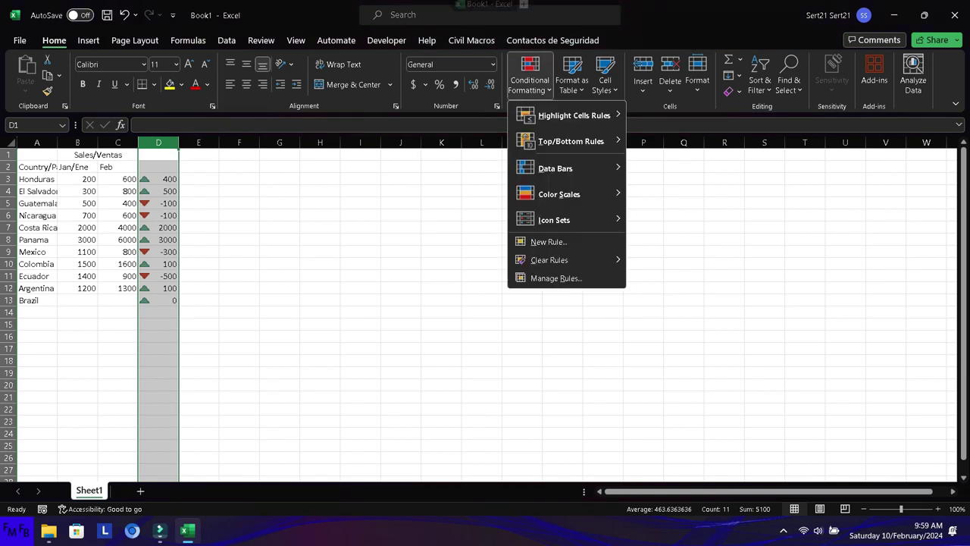
left_click(545, 277)
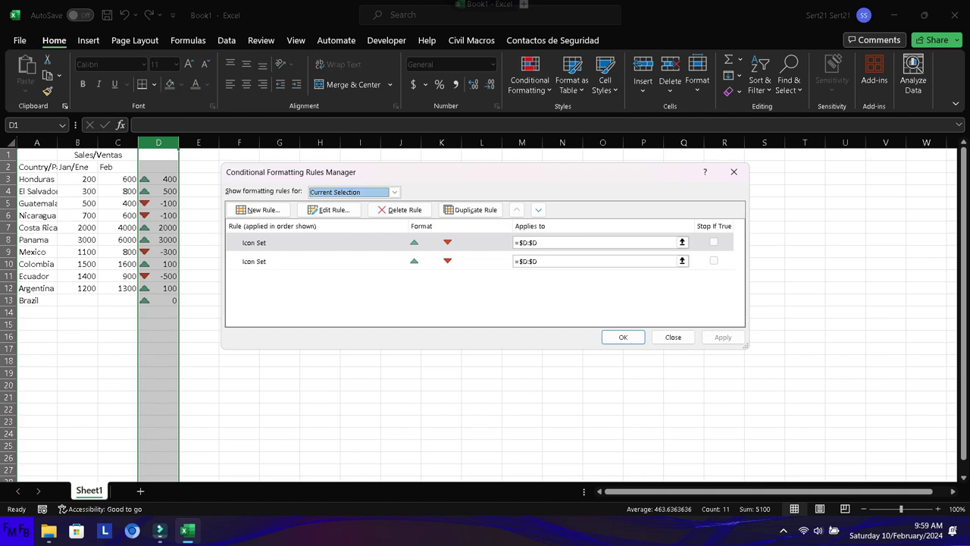
double_click(254, 242)
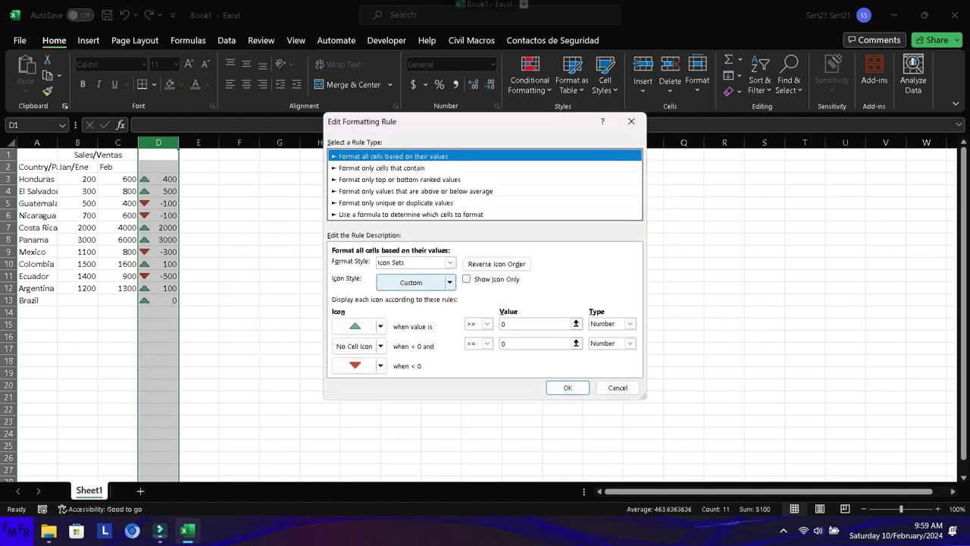
left_click(450, 262)
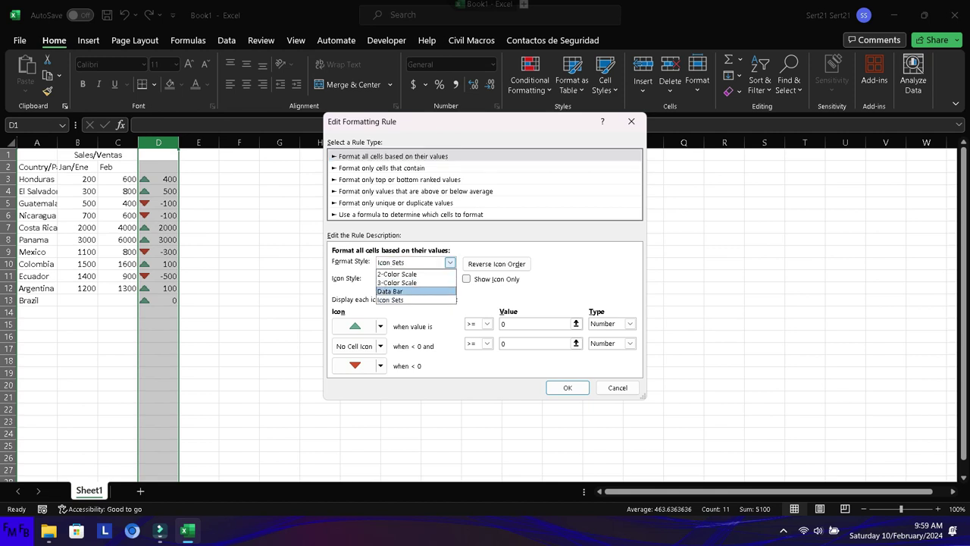
left_click(401, 299)
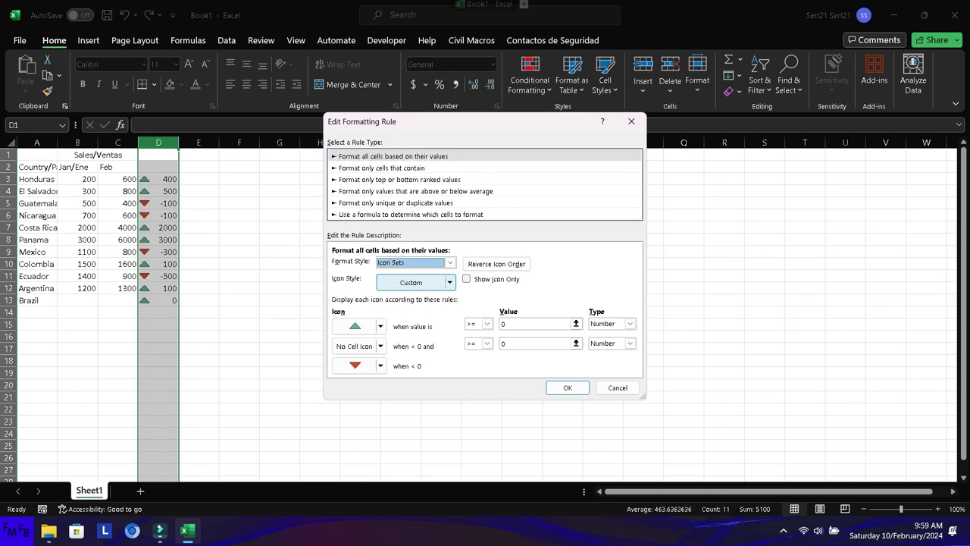
left_click(416, 282)
scroll(417, 341, "down", 2)
scroll(416, 341, "down", 2)
scroll(417, 341, "down", 2)
scroll(416, 341, "up", 6)
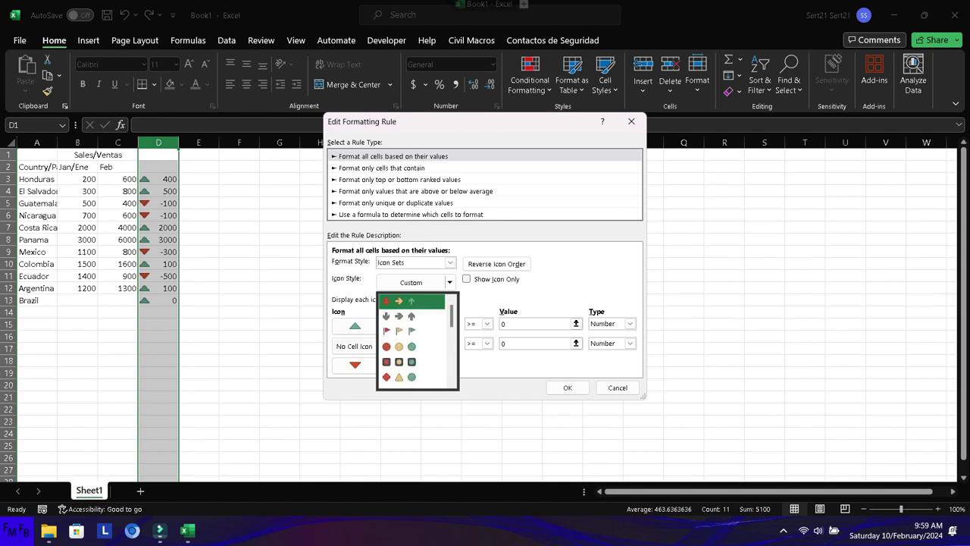
key("Escape")
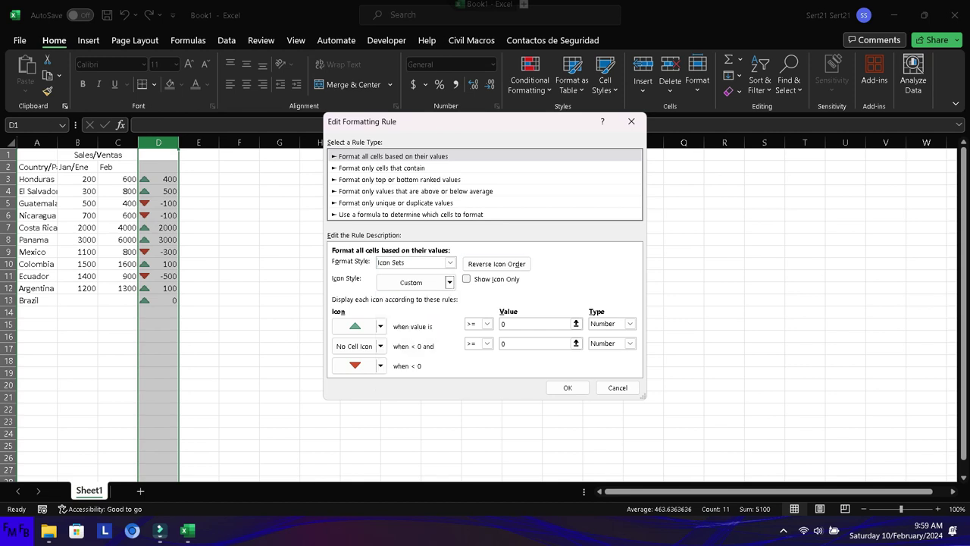
left_click(631, 121)
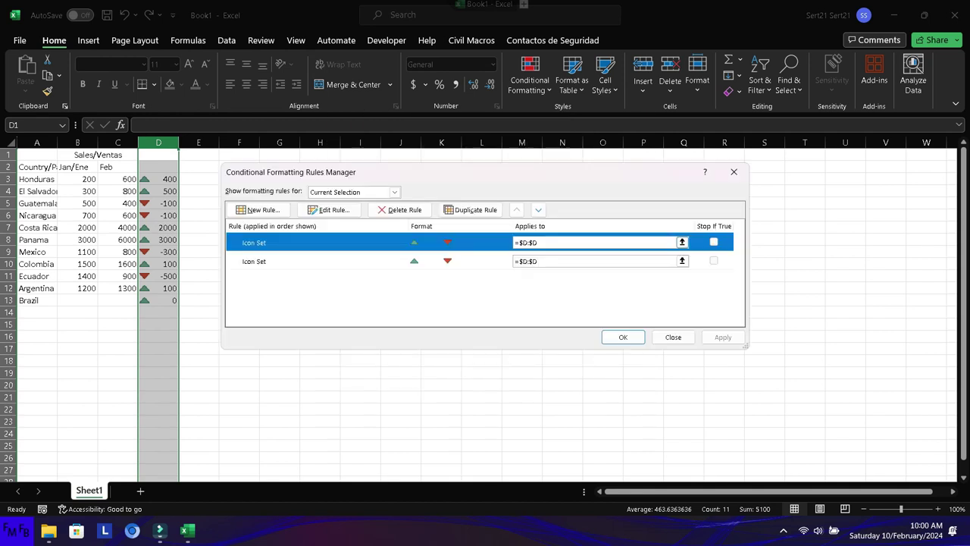
key("Return")
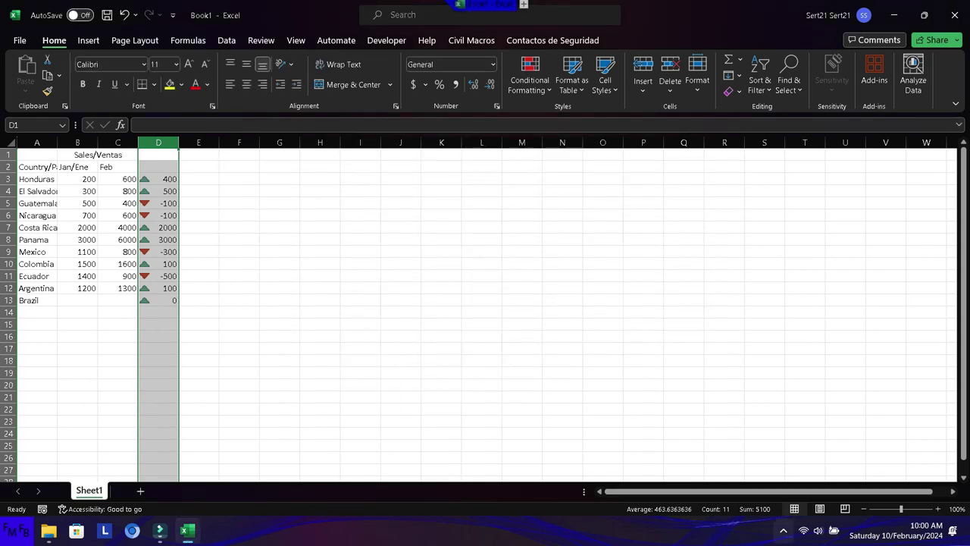
left_click(783, 529)
right_click(732, 466)
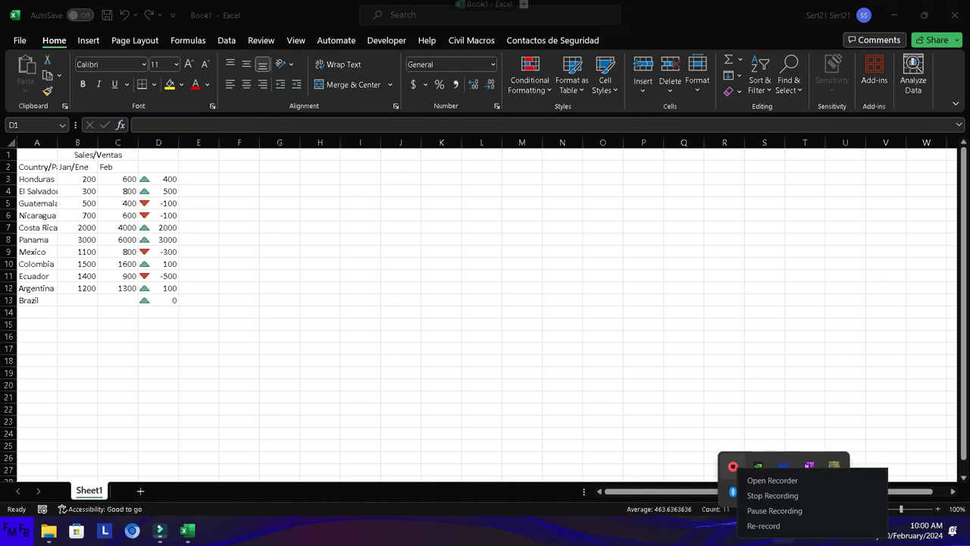